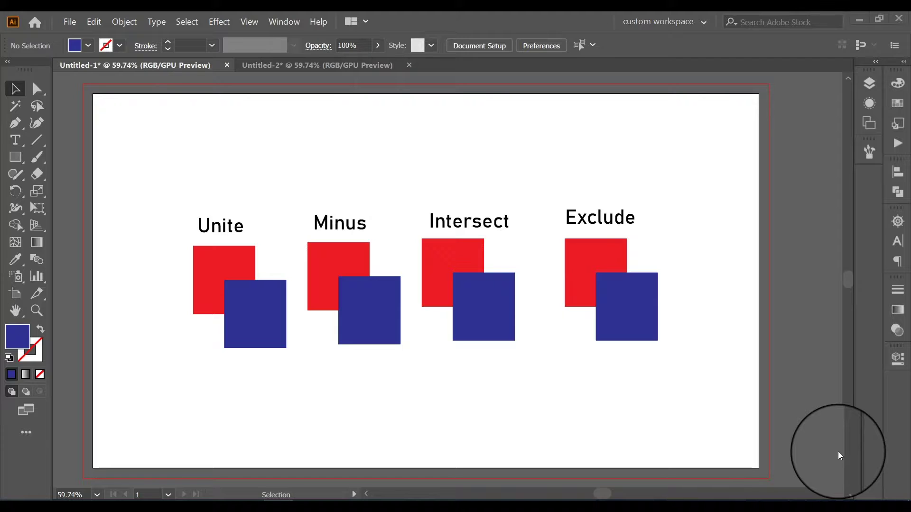
Show the Pathfinder panel and move it over the upper-right corner of the artboard.
click(282, 22)
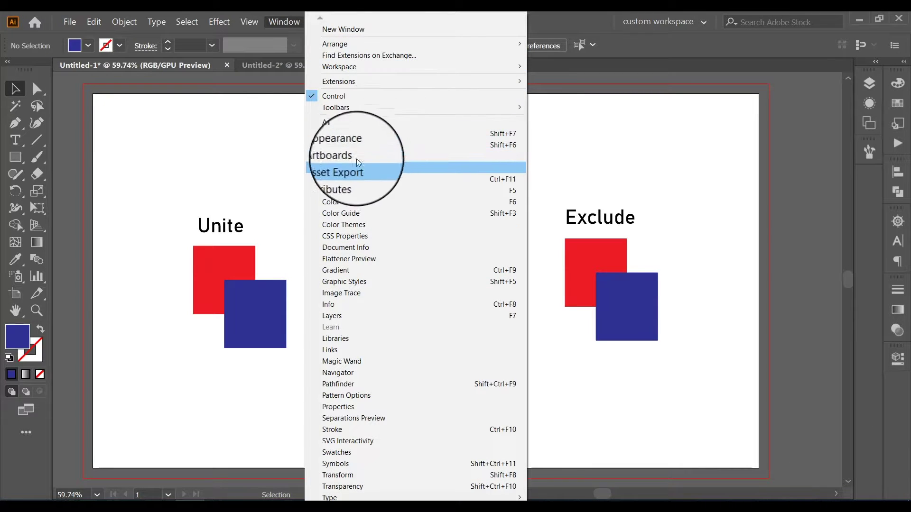
click(357, 382)
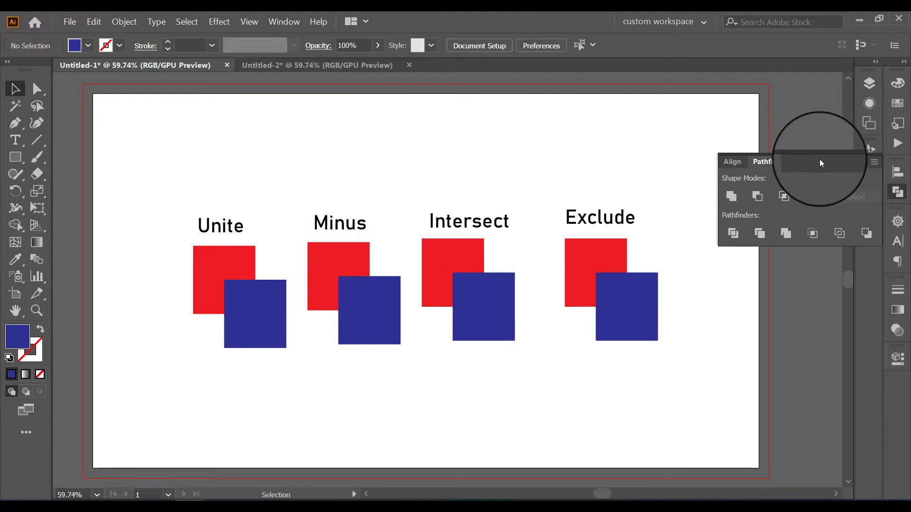
drag(809, 158, 752, 112)
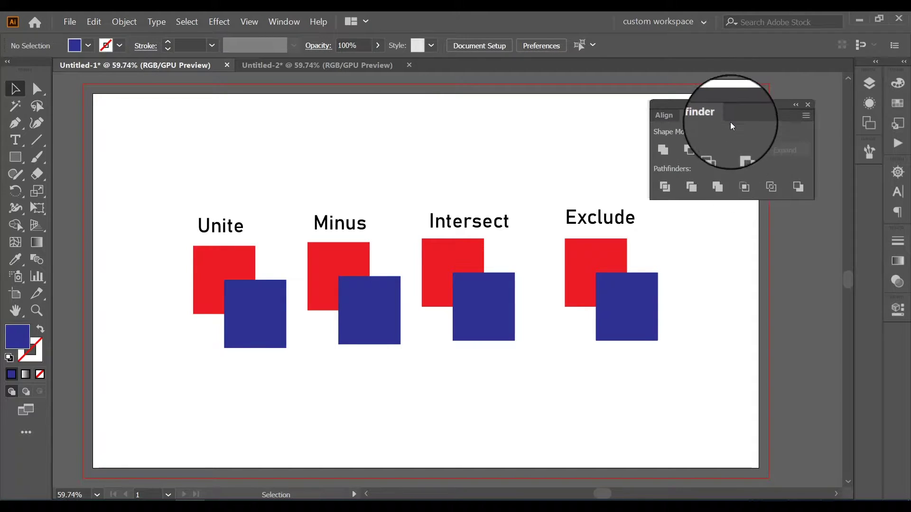
drag(737, 105, 740, 93)
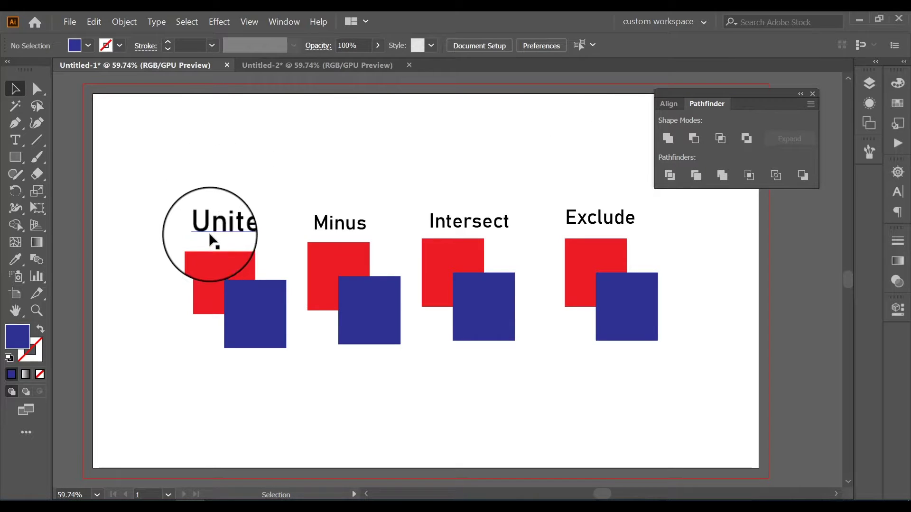
Merge the overlapping red and blue squares below the Unite label into one shape with the Unite shape mode.
drag(165, 269, 254, 360)
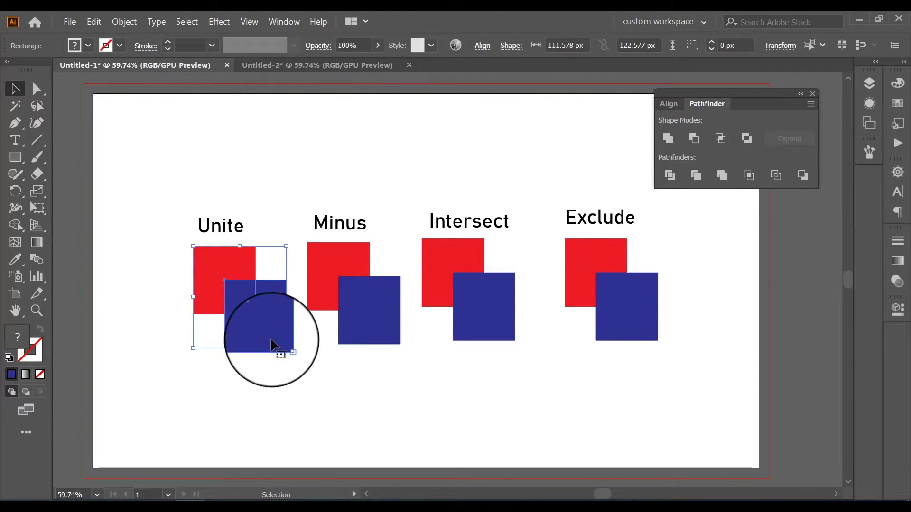
click(667, 138)
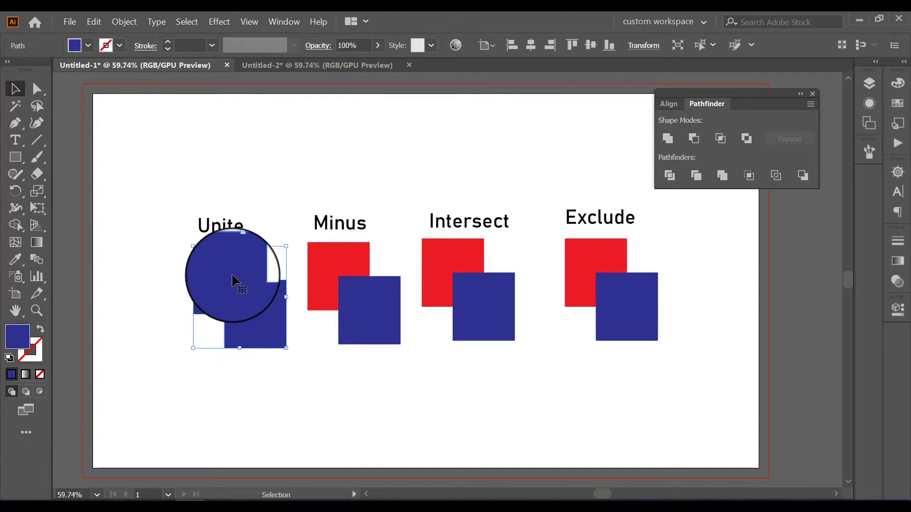
key(ctrl+z)
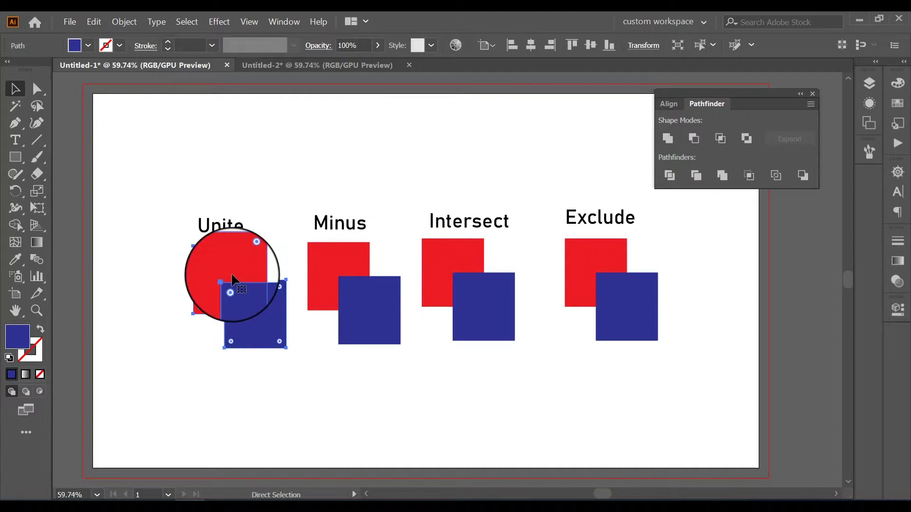
click(172, 290)
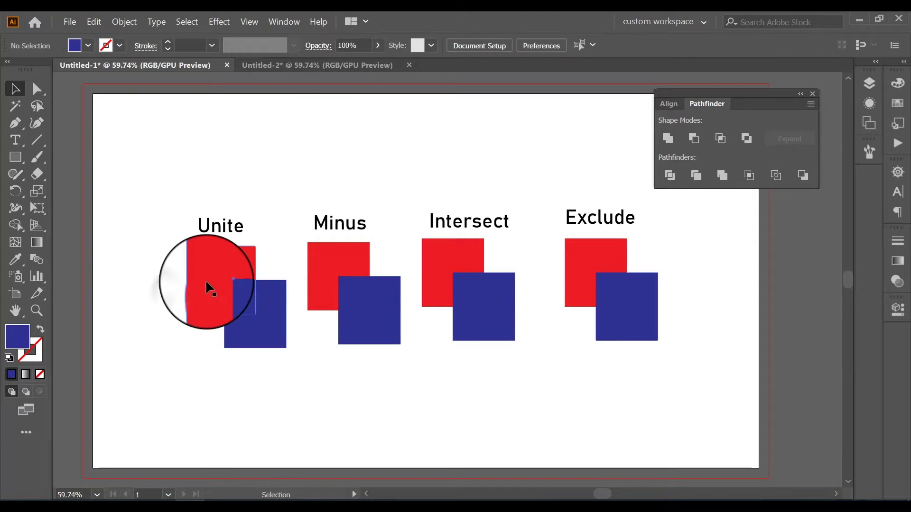
mouse_move(205, 280)
mouse_down()
mouse_move(160, 280)
mouse_move(209, 281)
mouse_up()
click(244, 370)
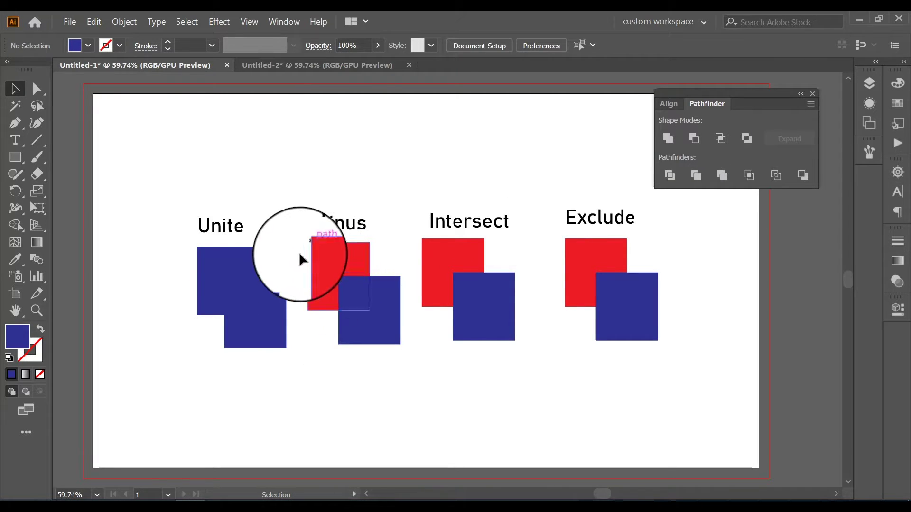
Cut the blue square out of the red square below the Minus label with the Minus Front shape mode.
drag(298, 273, 372, 368)
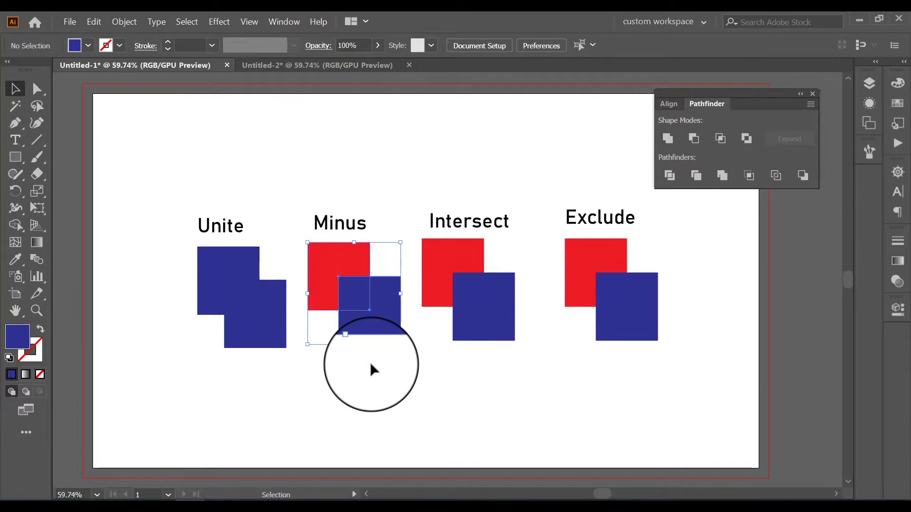
click(694, 138)
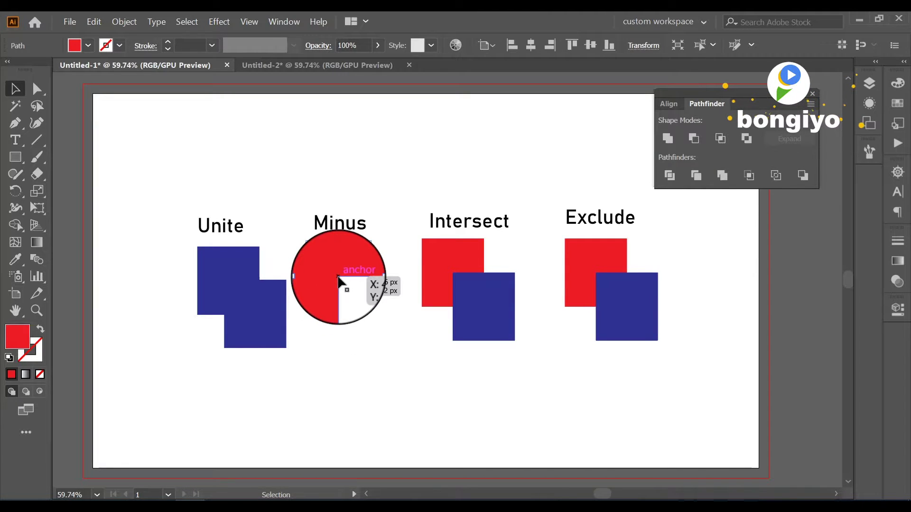
click(351, 354)
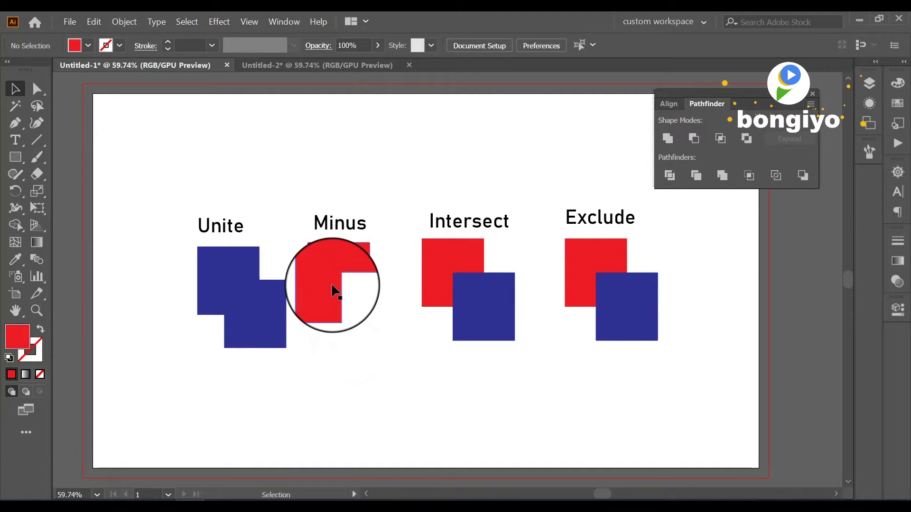
click(335, 291)
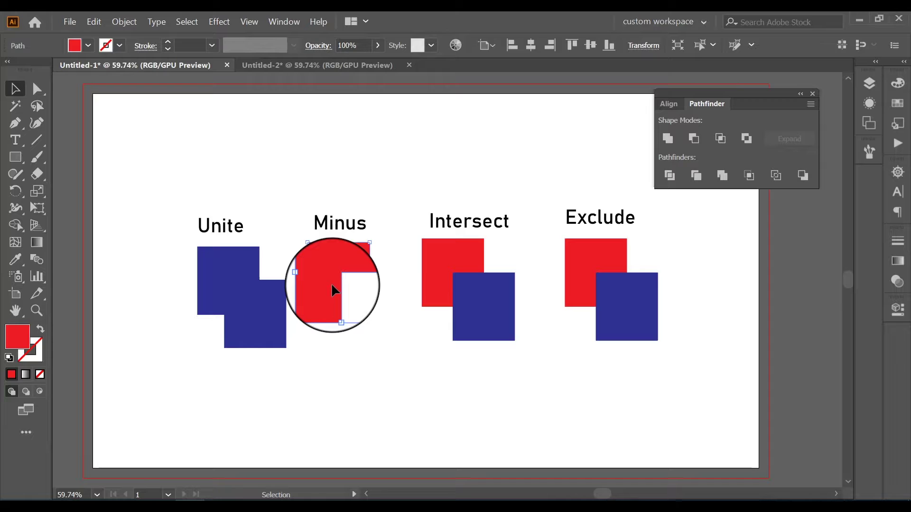
click(363, 346)
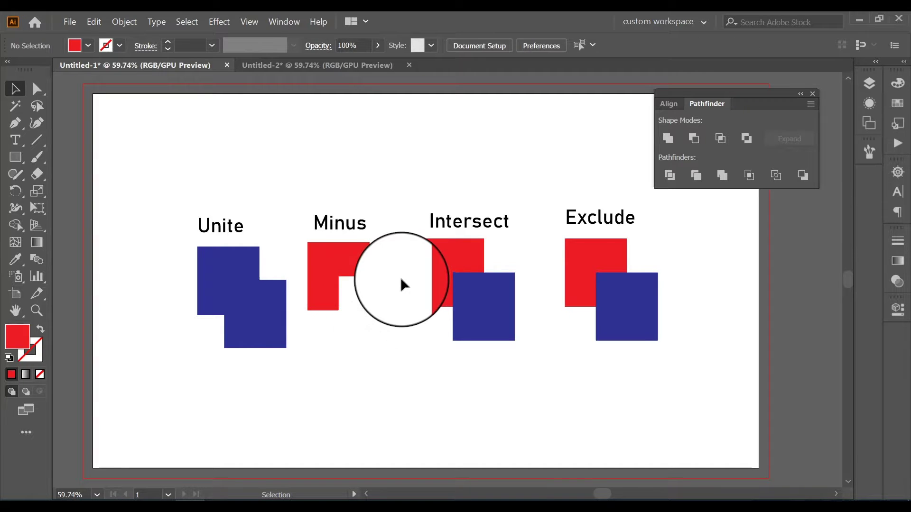
Reduce the two squares below the Intersect label to their shared area with the Intersect shape mode and move the result slightly up.
drag(401, 283, 481, 374)
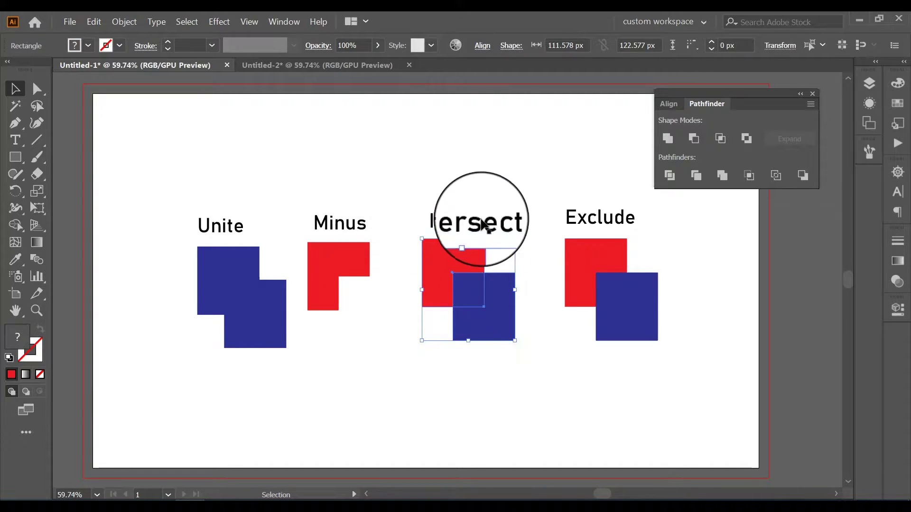
click(719, 141)
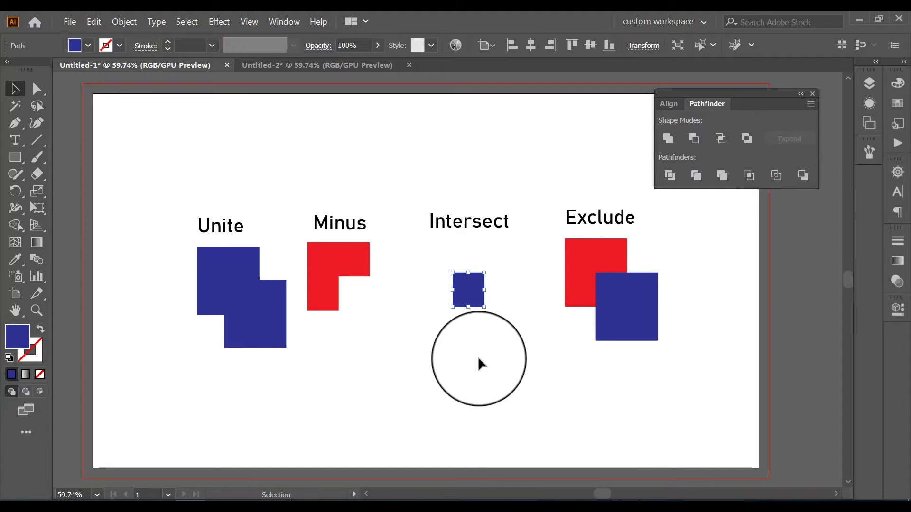
key(ctrl+z)
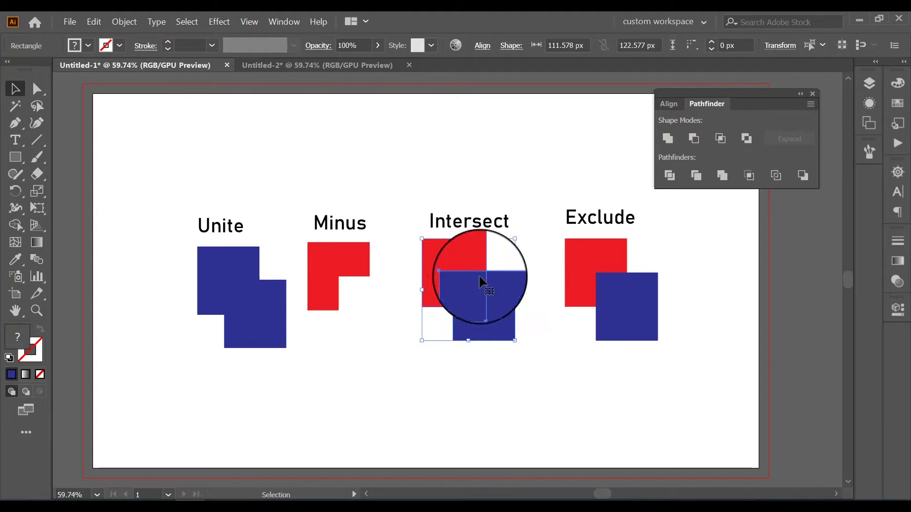
click(720, 139)
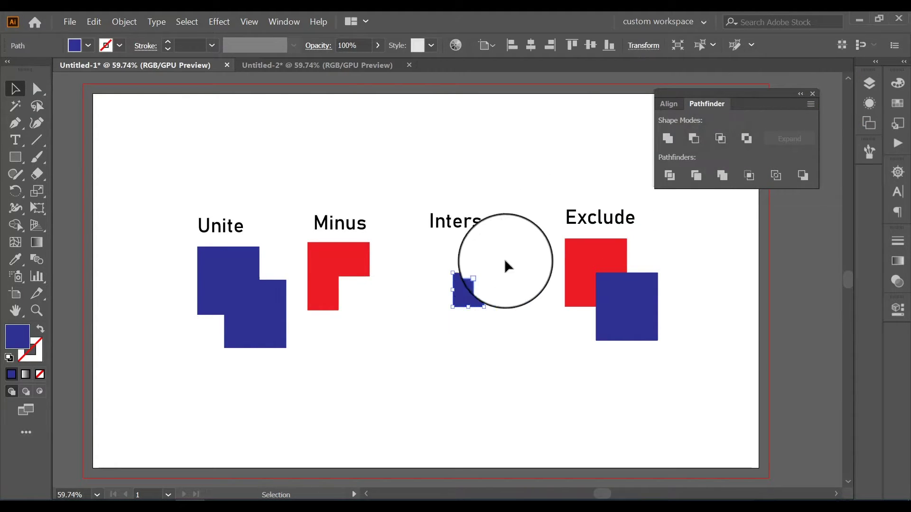
drag(453, 317, 461, 281)
click(470, 328)
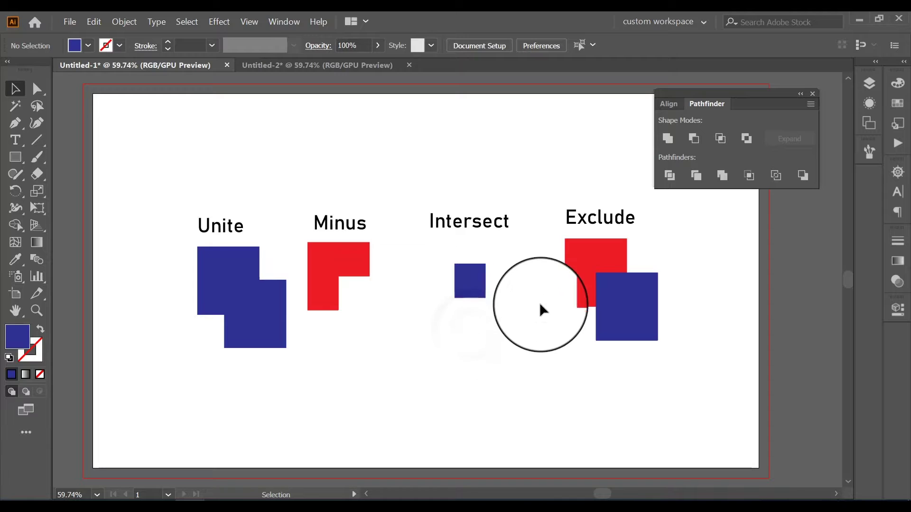
Remove the overlapping area of the two squares below the Exclude label with the Exclude shape mode.
drag(533, 257, 633, 354)
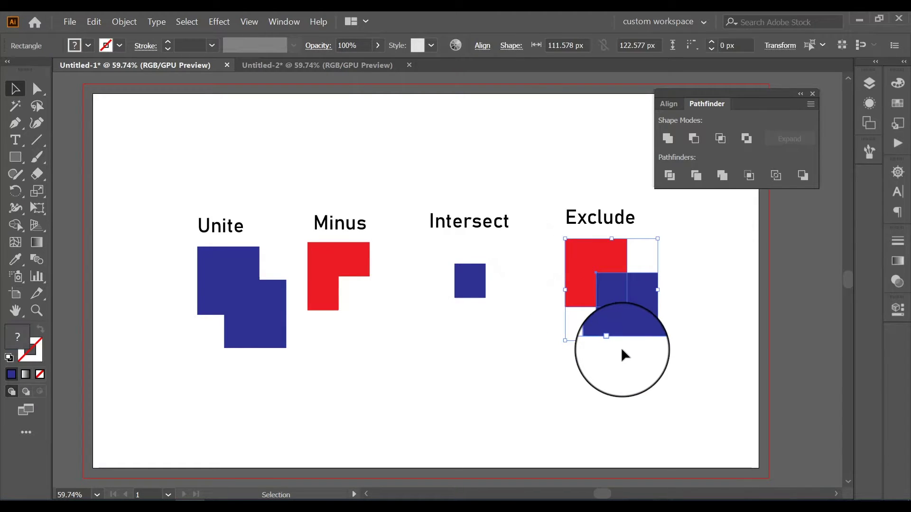
click(748, 141)
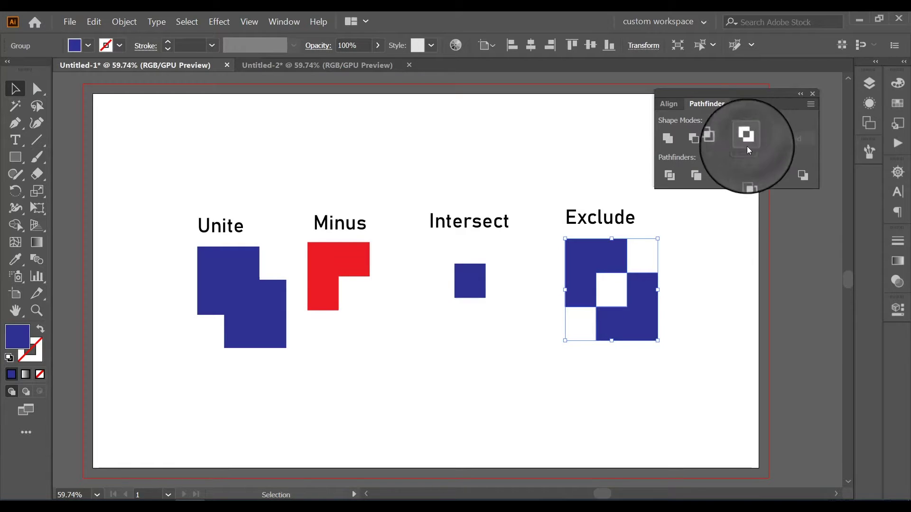
drag(609, 280, 586, 260)
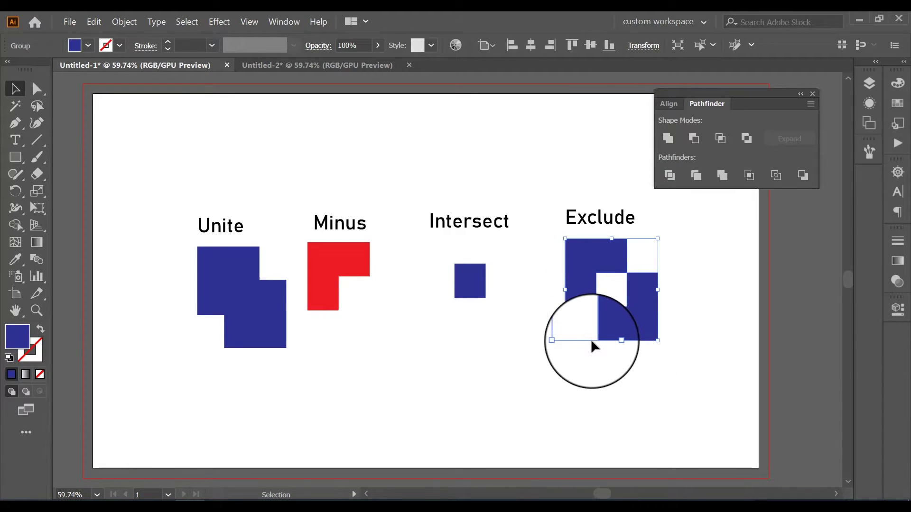
click(579, 363)
Ungroup the excluded shape and fill its lower-right piece with yellow.
drag(545, 285, 618, 316)
right_click(618, 317)
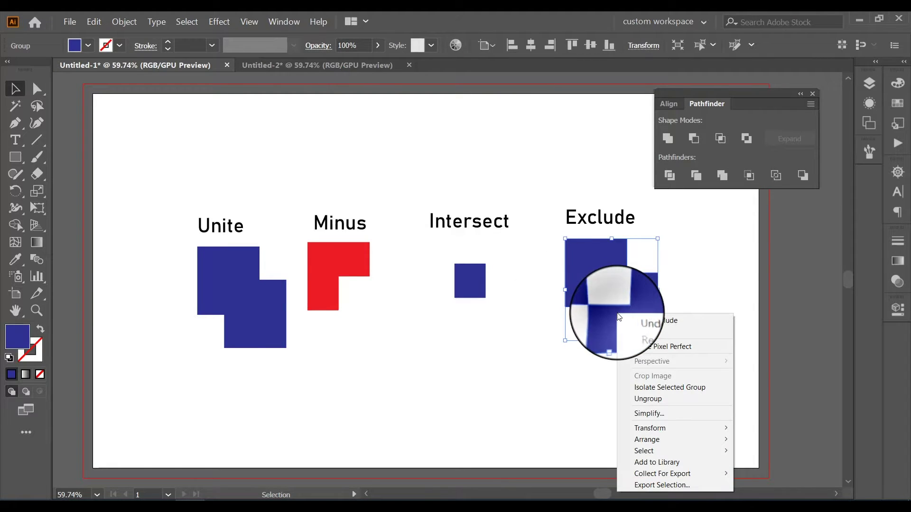
click(644, 399)
click(646, 338)
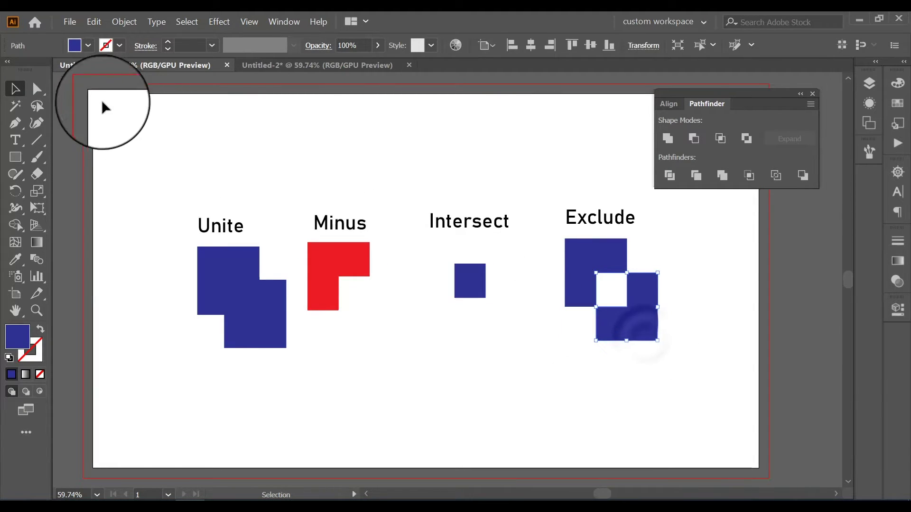
click(87, 45)
click(28, 59)
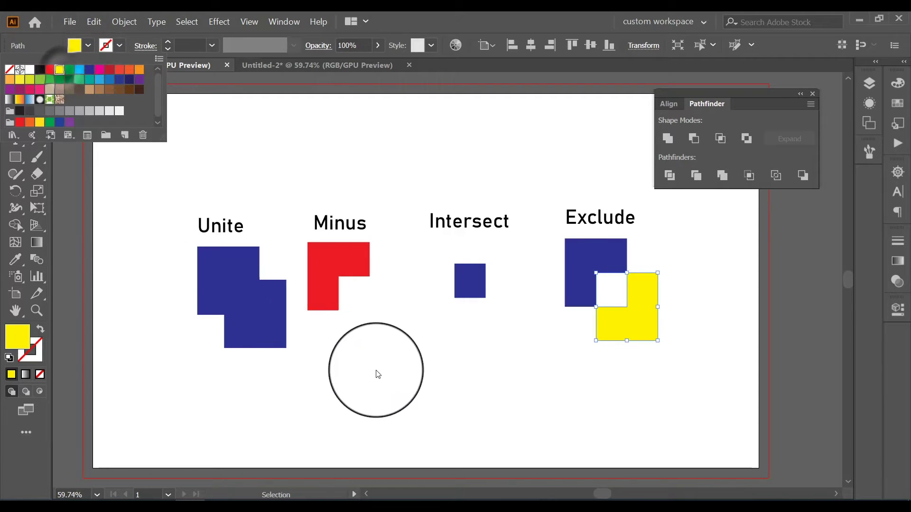
click(385, 379)
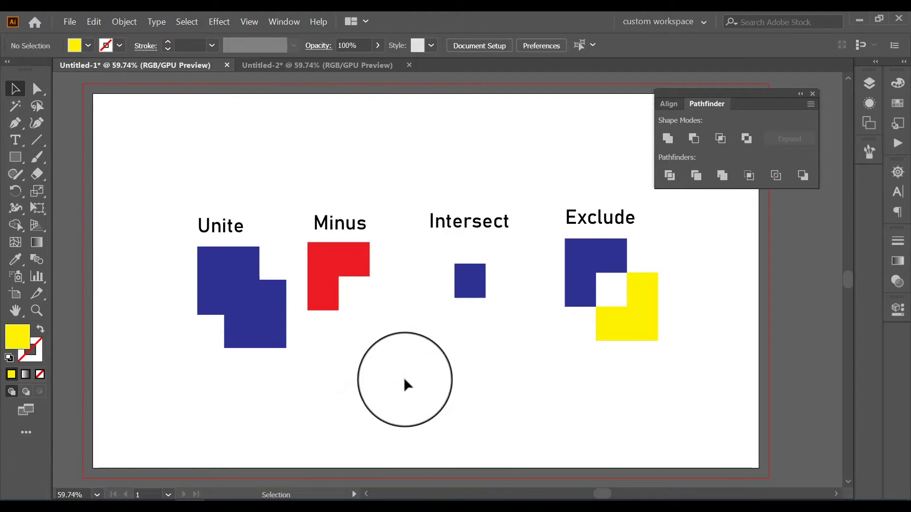
Delete all the shapes below the four labels and draw a yellow circle about 173 px in diameter below the Unite label.
drag(142, 280, 642, 363)
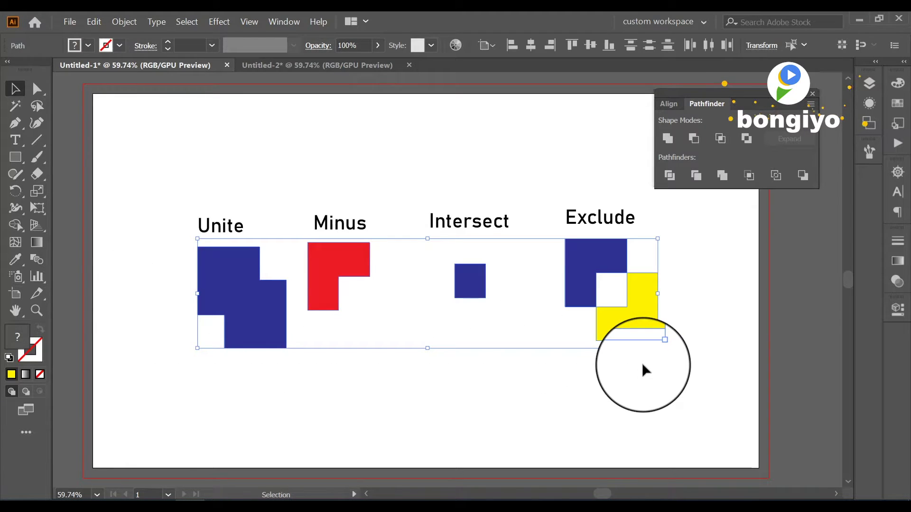
key(Delete)
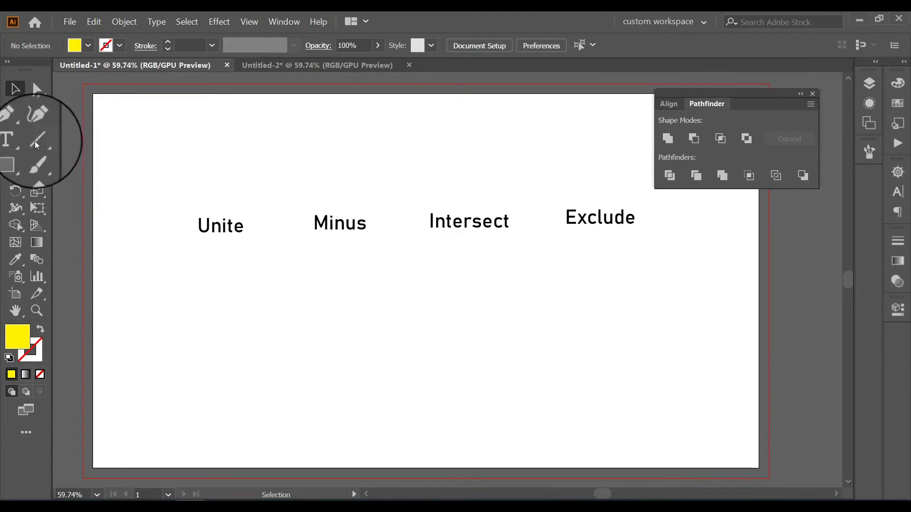
click(12, 160)
key(l)
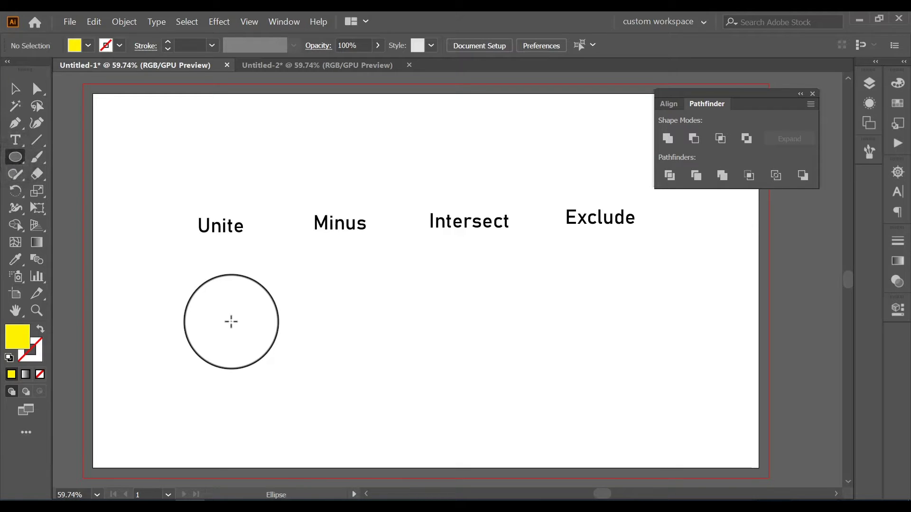
drag(231, 322, 279, 372)
click(14, 89)
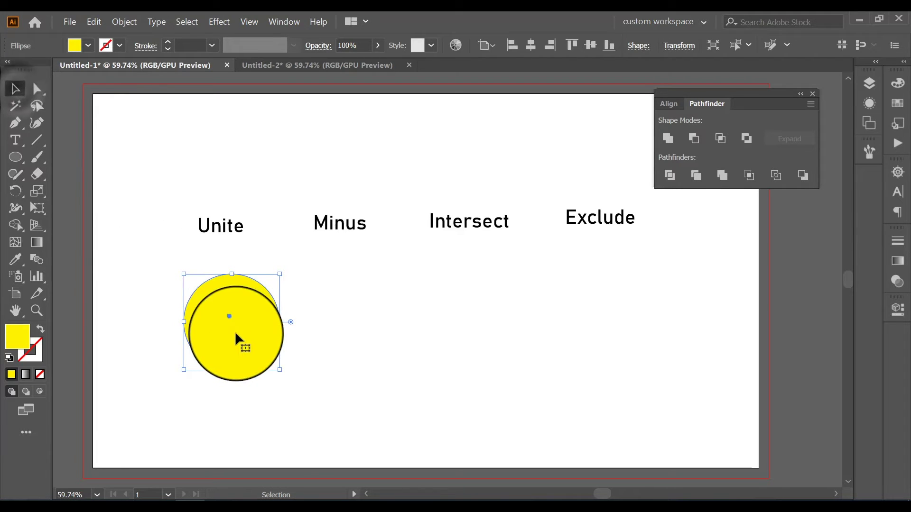
Duplicate the yellow circle repeatedly to build a cloud-like cluster of eight overlapping circles.
drag(235, 331, 256, 316)
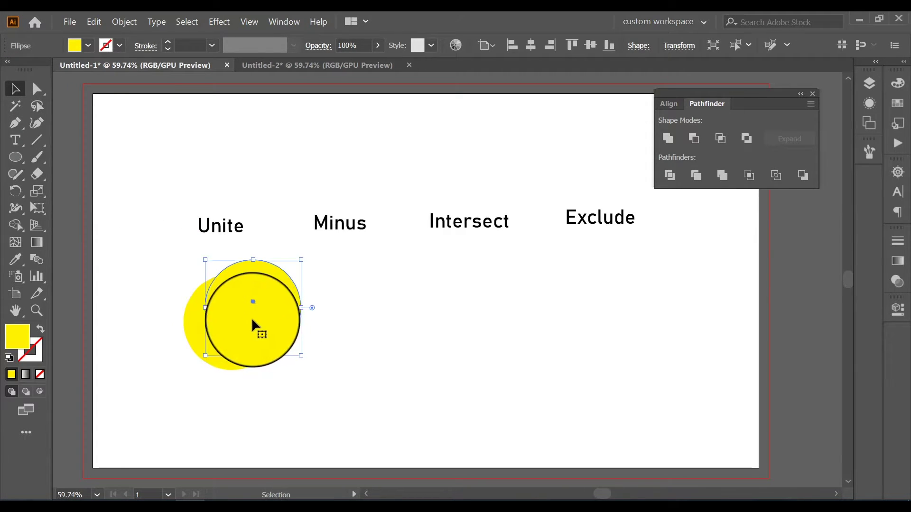
drag(157, 268, 361, 407)
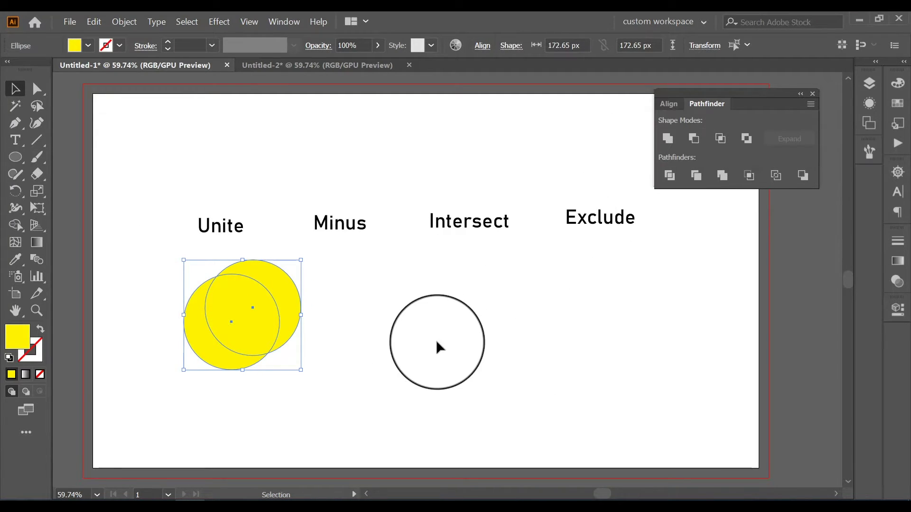
click(436, 339)
drag(284, 321, 353, 427)
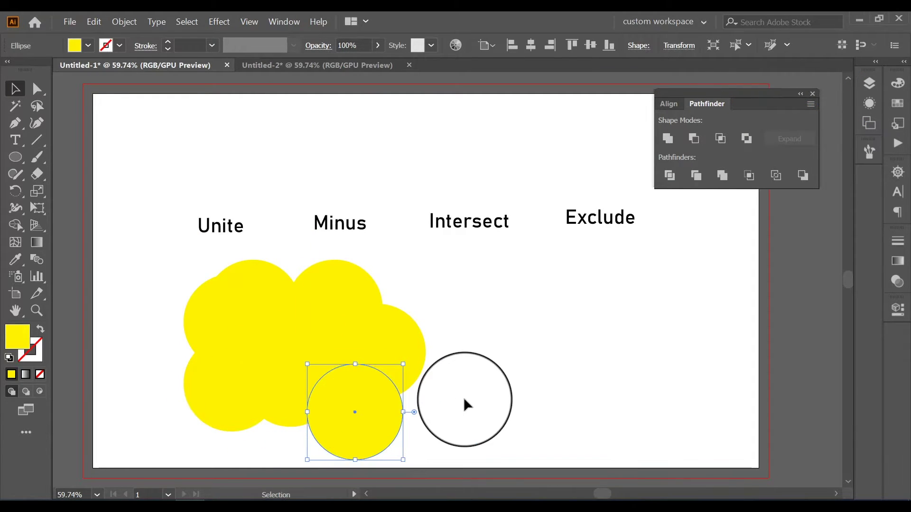
Merge all the overlapping yellow circles into a single cloud shape with the Unite shape mode.
click(463, 397)
drag(148, 299, 454, 458)
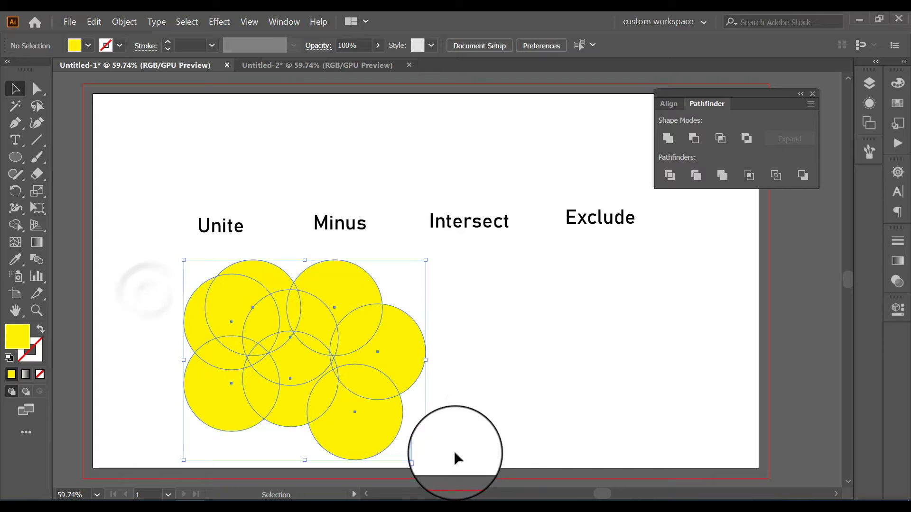
click(668, 139)
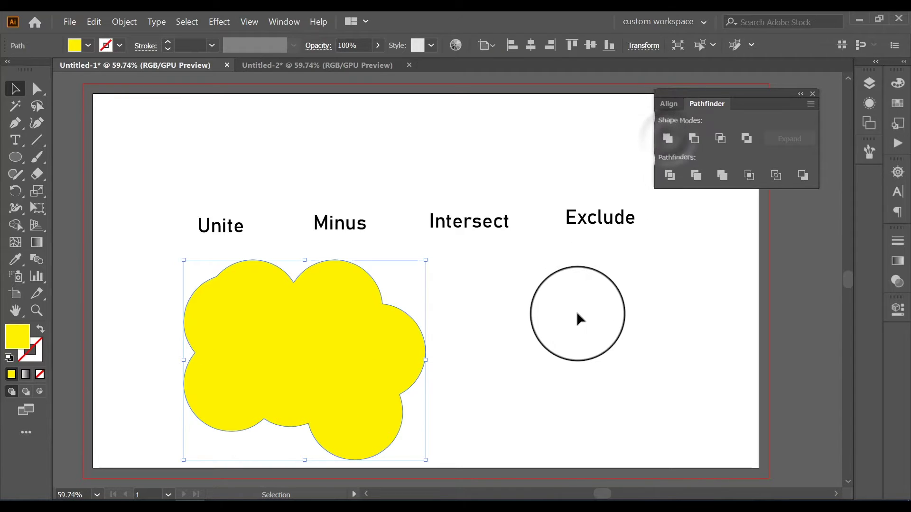
Recolour the united cloud shape with a black fill.
click(577, 314)
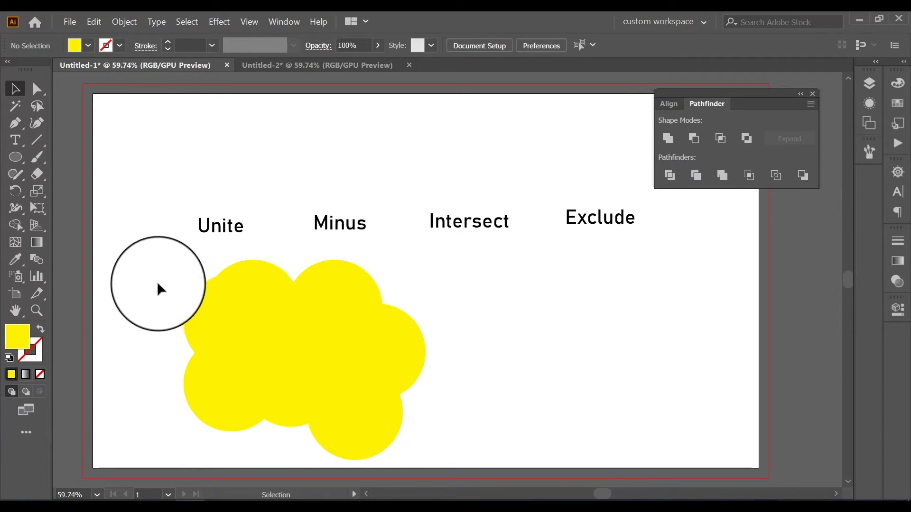
click(375, 391)
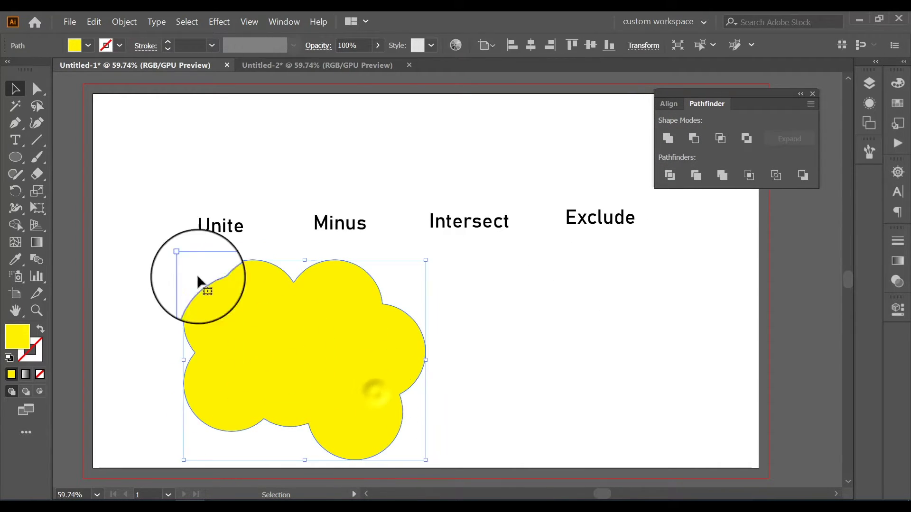
click(87, 45)
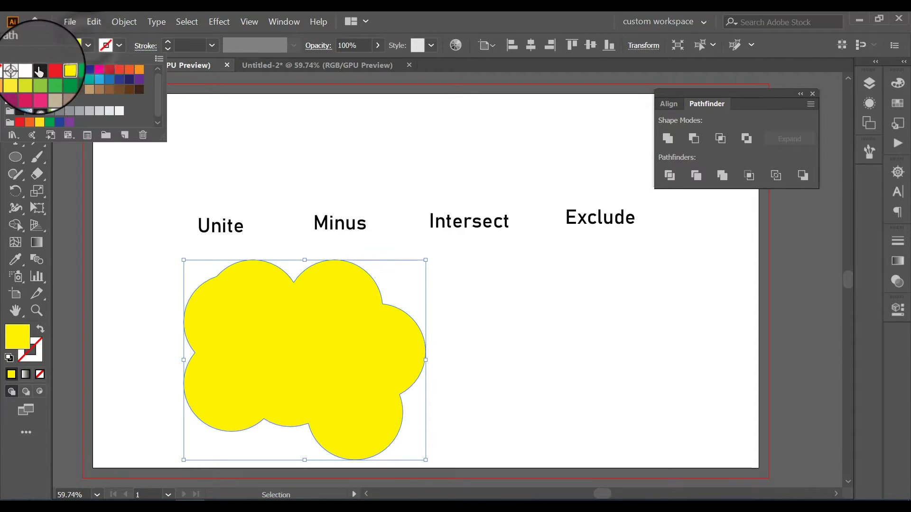
click(39, 69)
click(493, 355)
drag(495, 355, 339, 338)
Undo the cloud's fill, the Unite operation and the circle duplications back to two overlapping yellow circles.
key(ctrl+z)
key(ctrl+z)
key(ctrl+z)
key(ctrl+z)
key(ctrl+z)
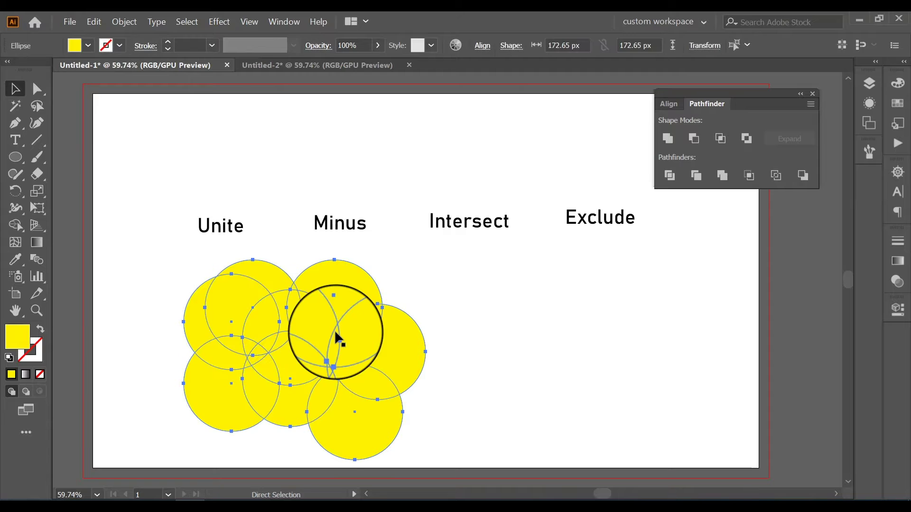
key(ctrl+z)
key(ctrl+z)
key(ctrl+z)
key(ctrl+z)
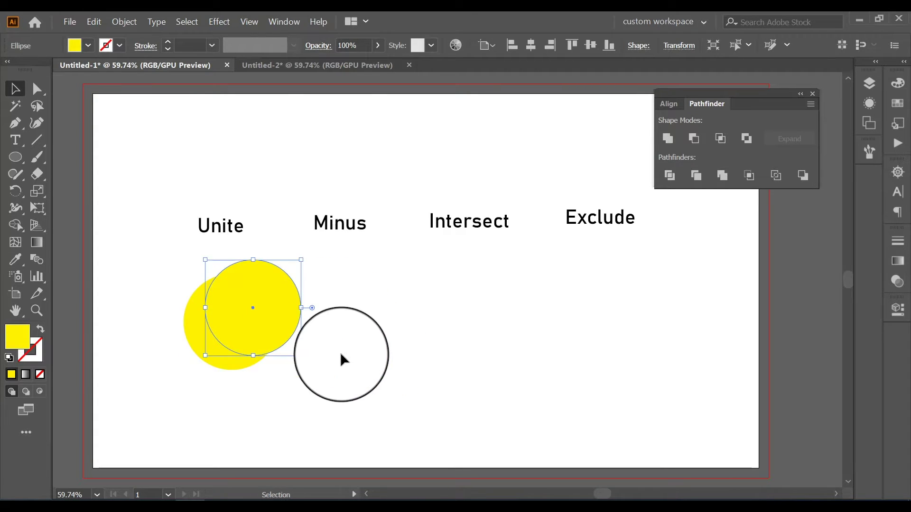
Shrink the front circle over the first one and combine both into a compound shape with Unite.
drag(285, 325, 372, 340)
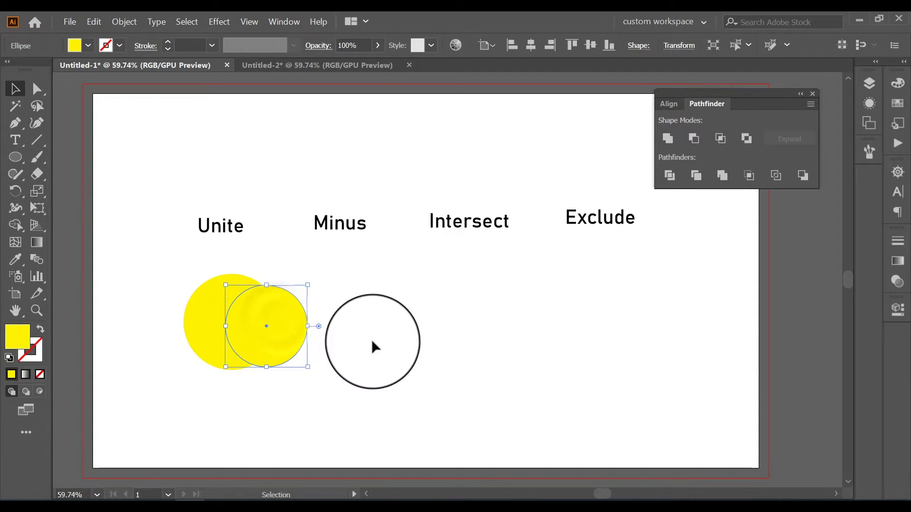
key(Delete)
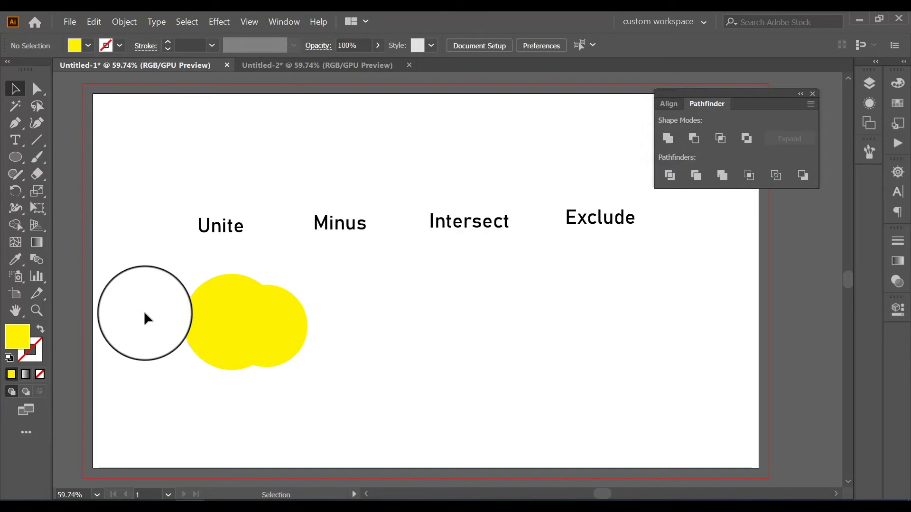
drag(154, 279, 331, 382)
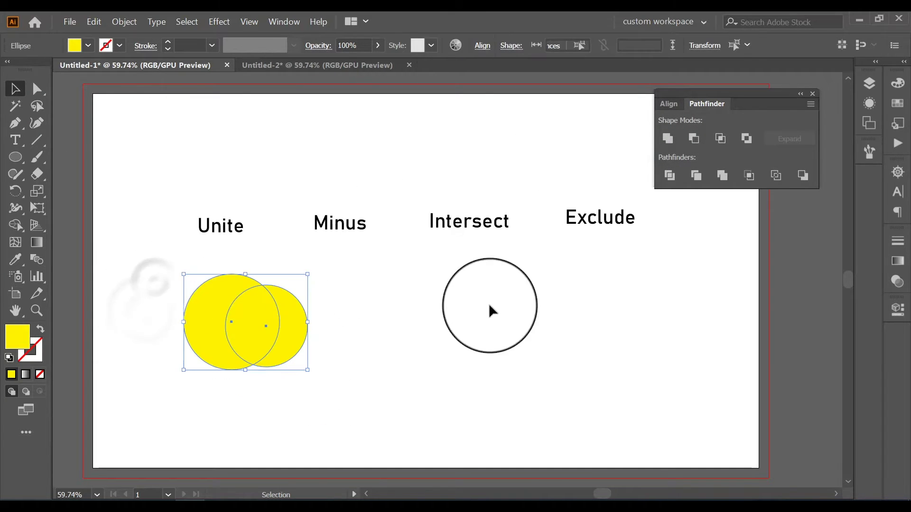
click(668, 139)
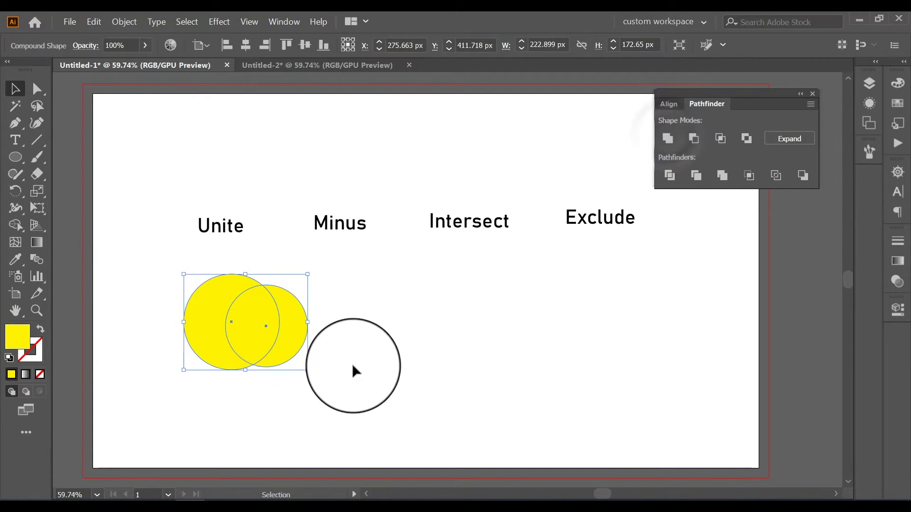
click(331, 381)
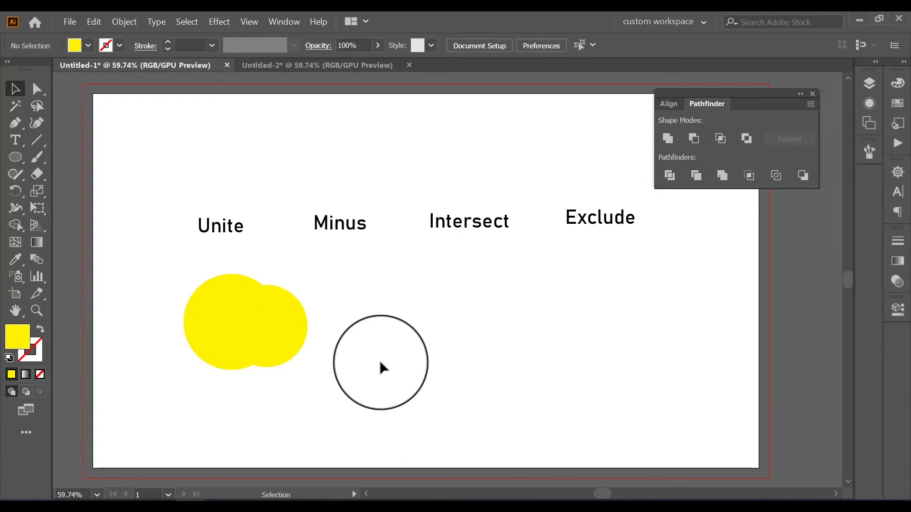
Move the compound shape up and left, and reposition its two circles individually with the Direct Selection tool.
drag(380, 362, 300, 340)
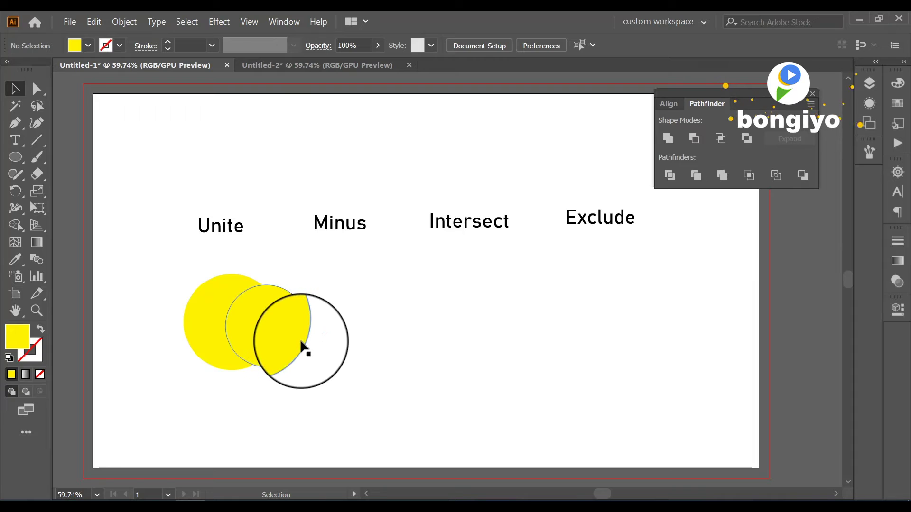
click(298, 340)
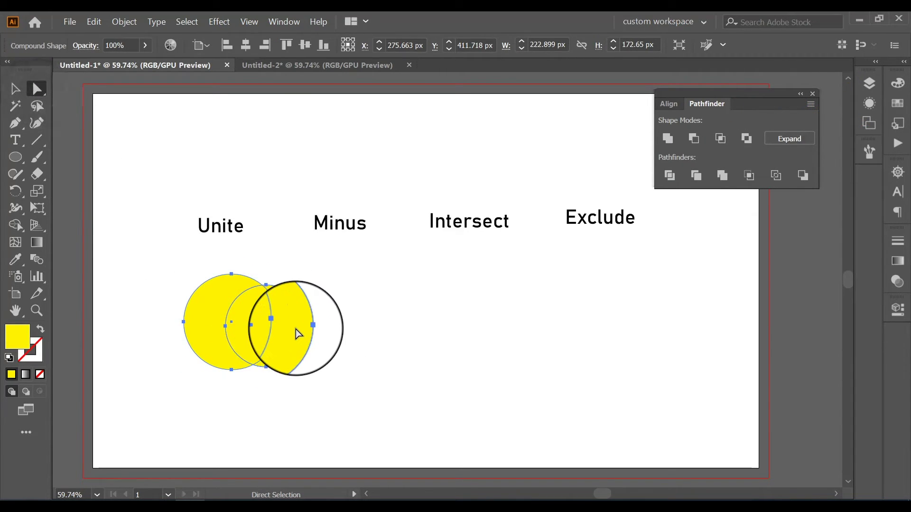
mouse_move(295, 329)
mouse_down()
mouse_move(266, 300)
mouse_move(280, 327)
mouse_up()
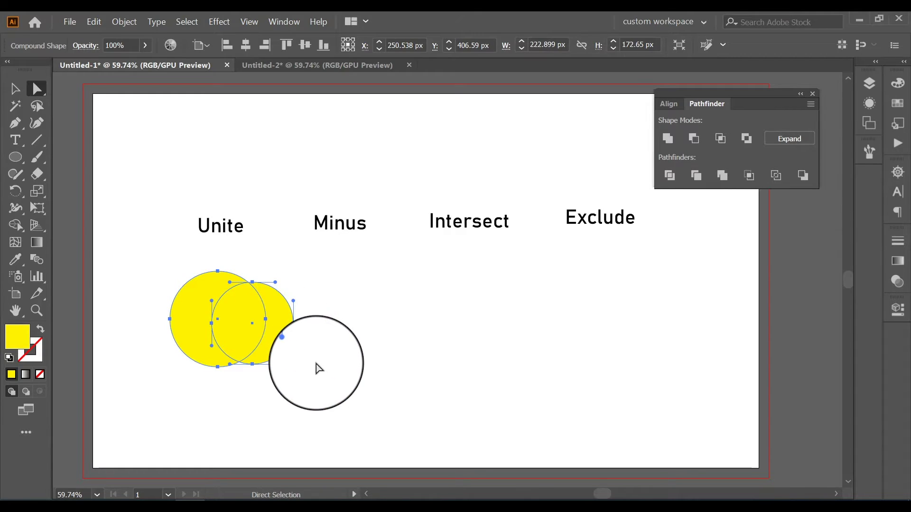
click(317, 364)
click(269, 316)
drag(268, 322, 247, 297)
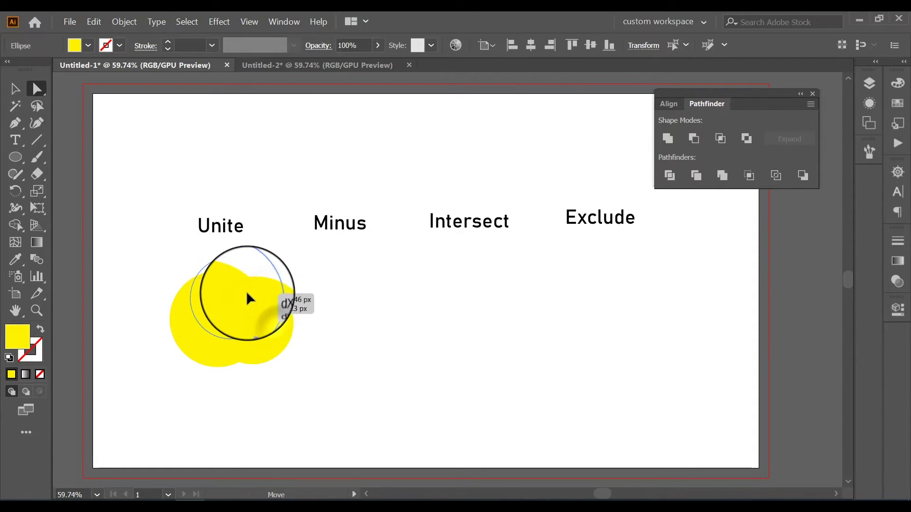
drag(303, 363, 230, 356)
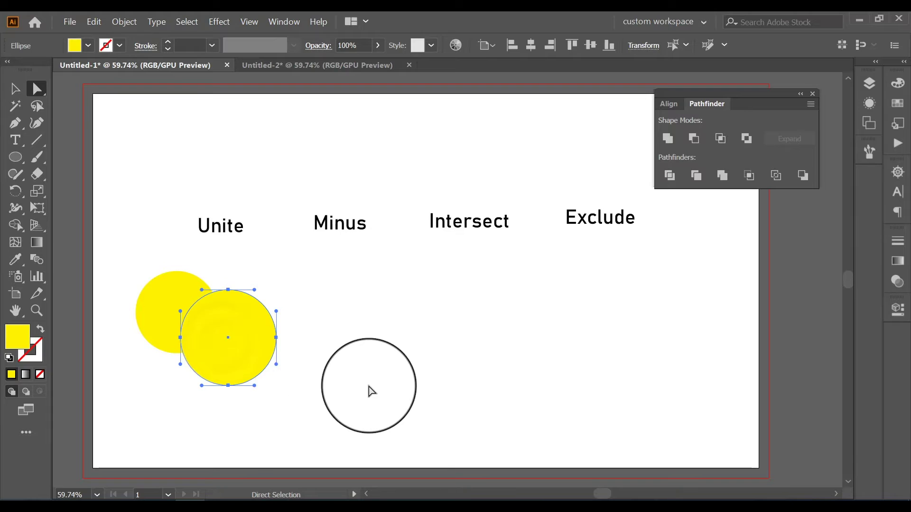
click(369, 384)
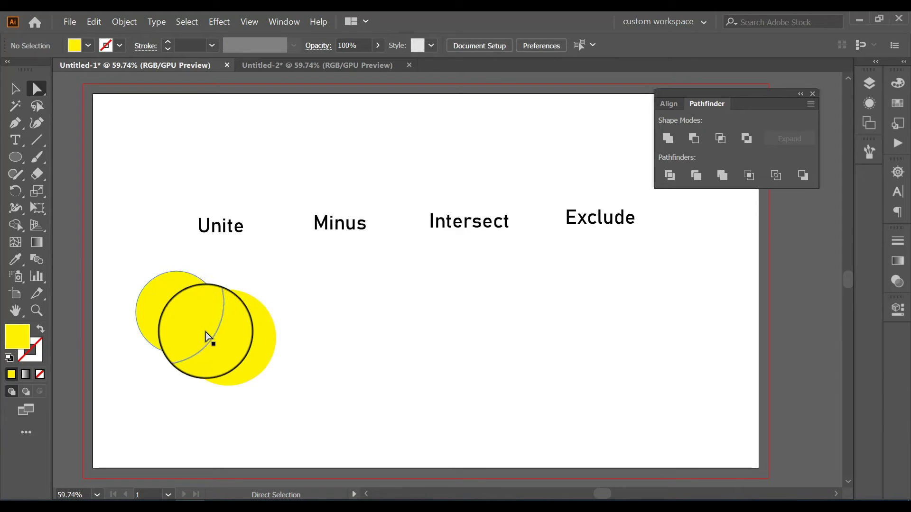
drag(141, 260, 232, 345)
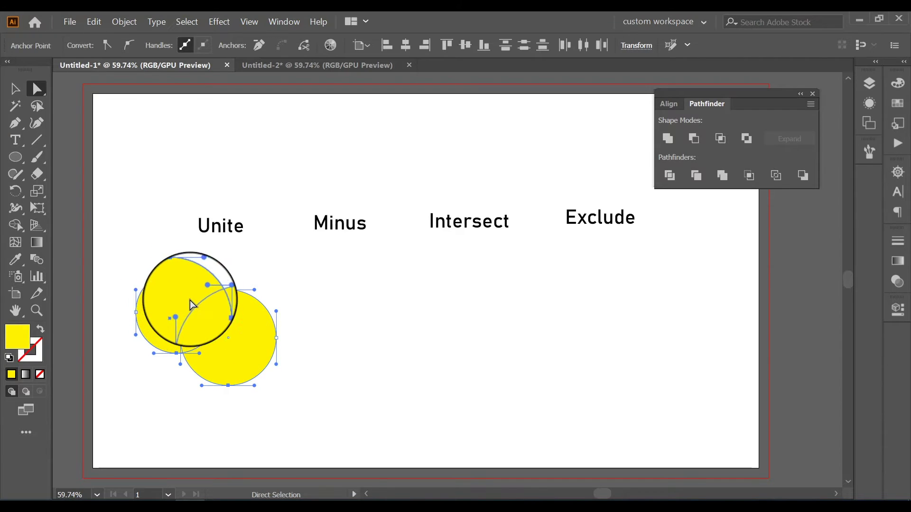
drag(319, 364, 377, 294)
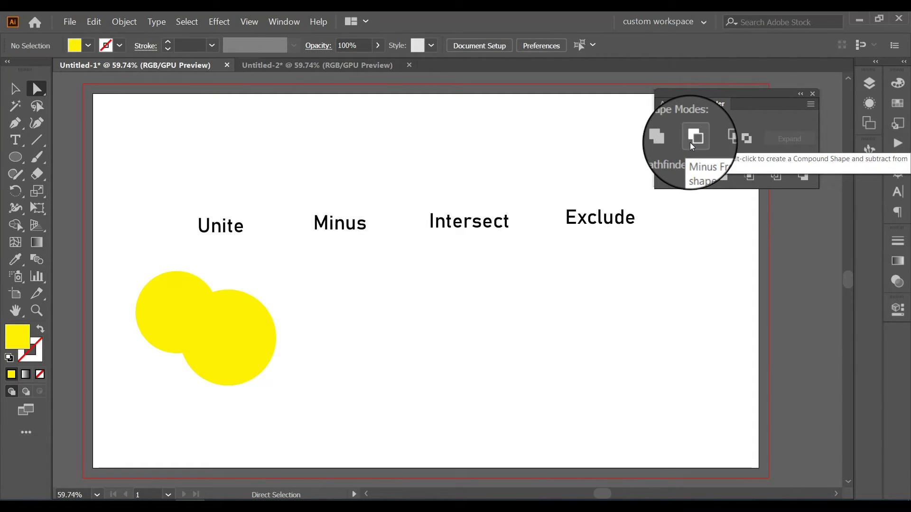
Undo the circle moves, the compound shape and the second circle, going back to the single original yellow circle.
key(ctrl+z)
key(ctrl+z)
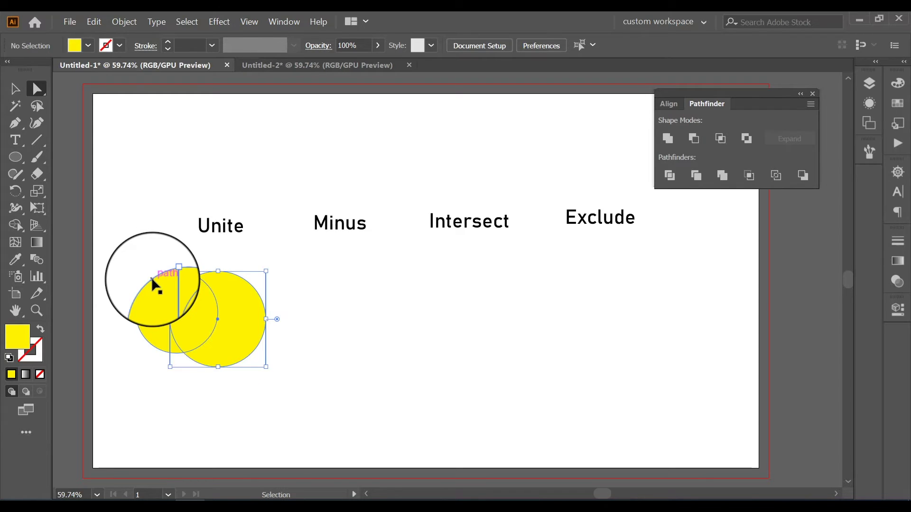
key(ctrl+shift+z)
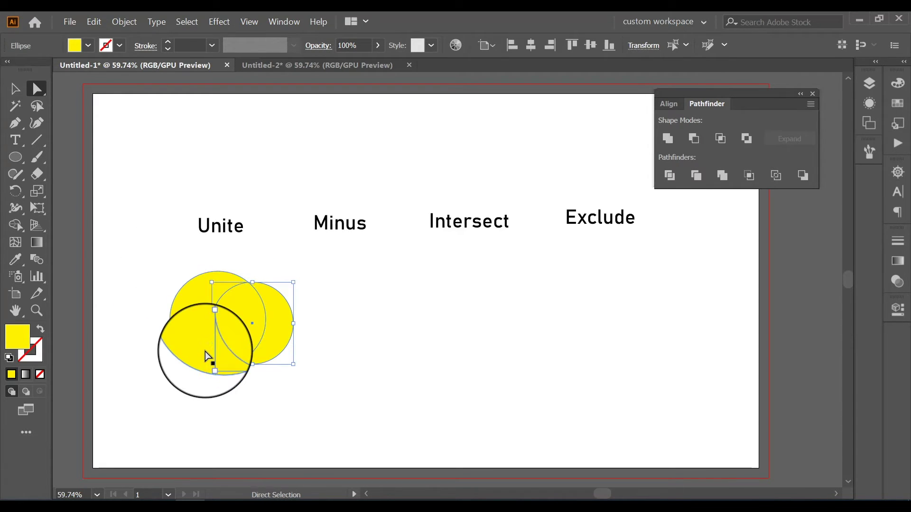
key(ctrl+shift+z)
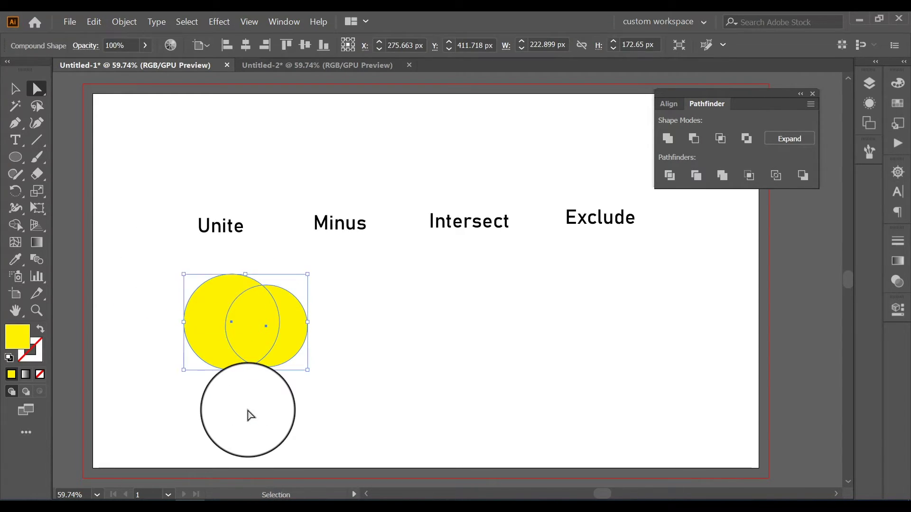
key(ctrl+z)
drag(251, 415, 214, 340)
key(ctrl+z)
key(ctrl+z)
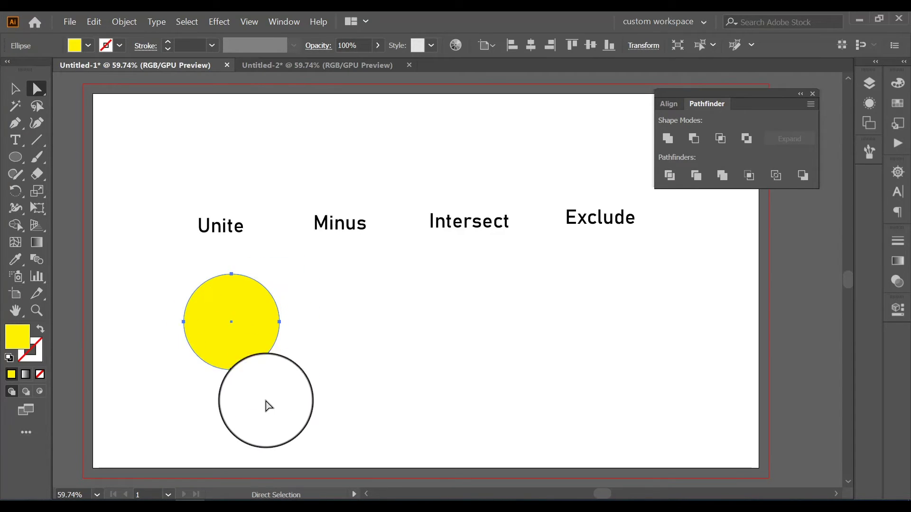
Duplicate the yellow circle slightly to its right so the two circles overlap.
click(266, 395)
drag(240, 332, 273, 327)
click(354, 399)
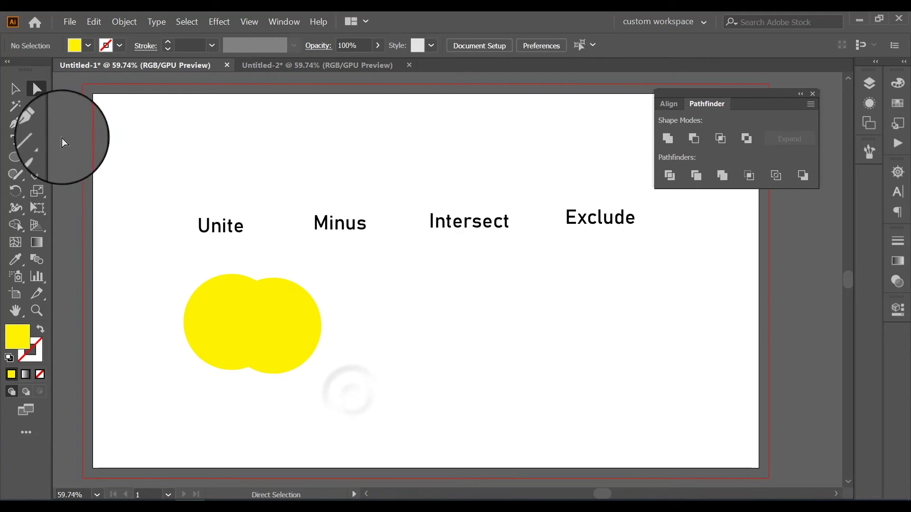
Subtract the front circle from the back one as a compound shape with Minus Front.
click(15, 88)
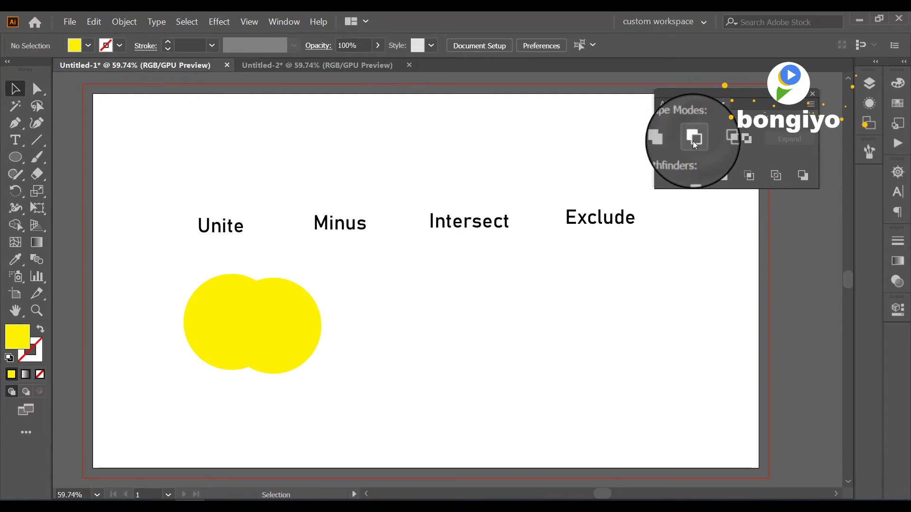
drag(146, 268, 352, 375)
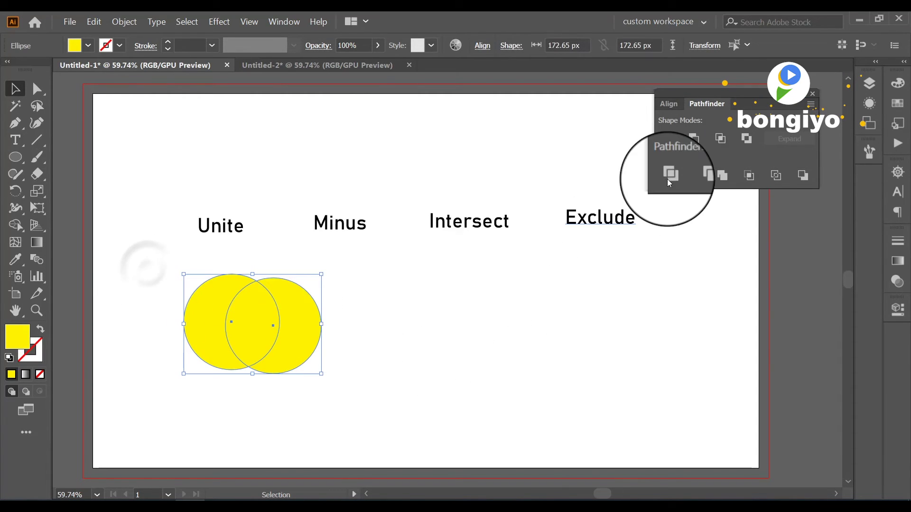
click(690, 139)
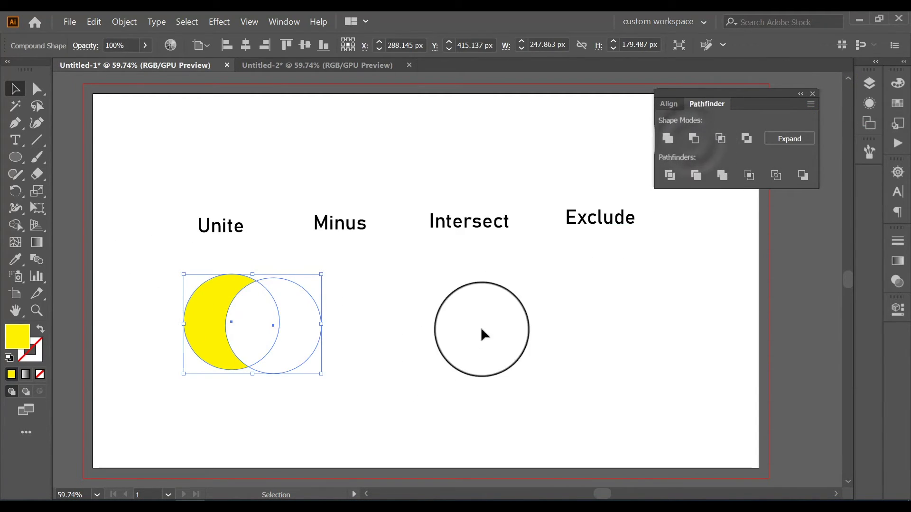
click(423, 349)
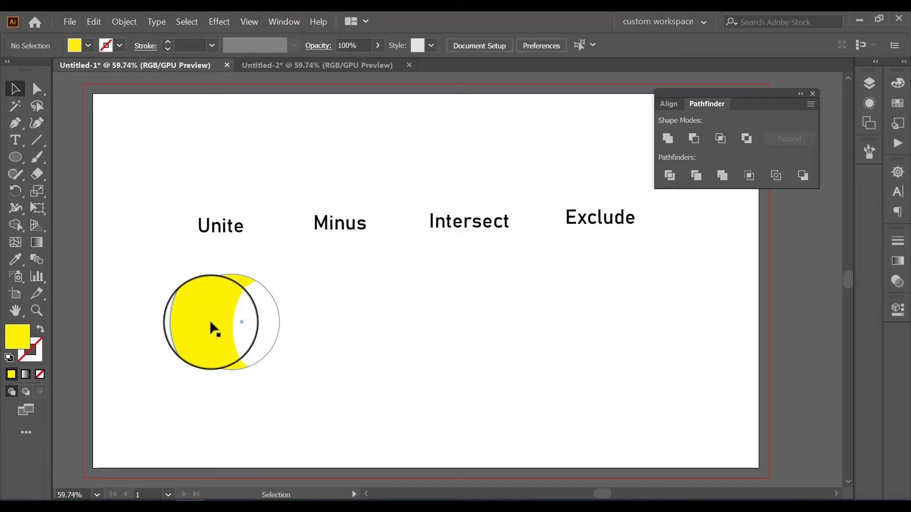
Move the subtracting circle up and left inside the compound shape to form a thin crescent moon.
click(38, 90)
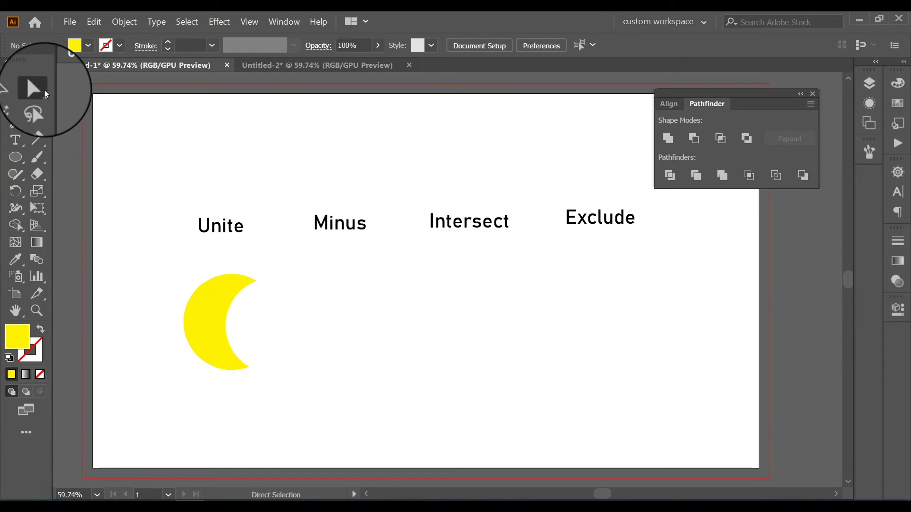
drag(155, 250, 294, 394)
click(350, 378)
click(264, 324)
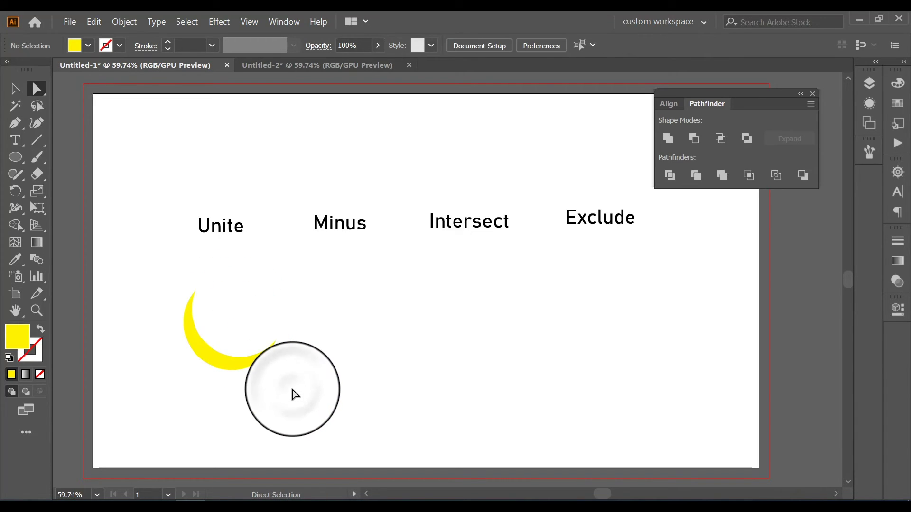
drag(158, 283, 284, 389)
click(443, 359)
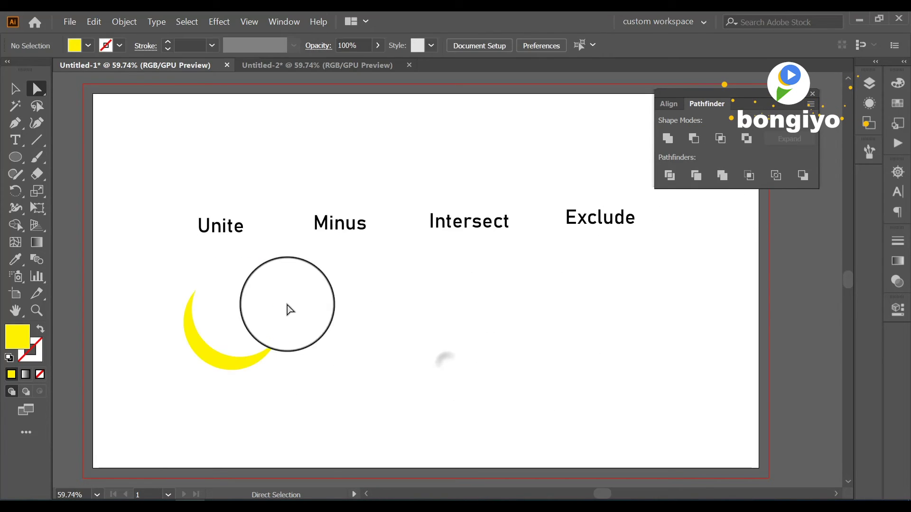
drag(190, 334, 264, 356)
key(Delete)
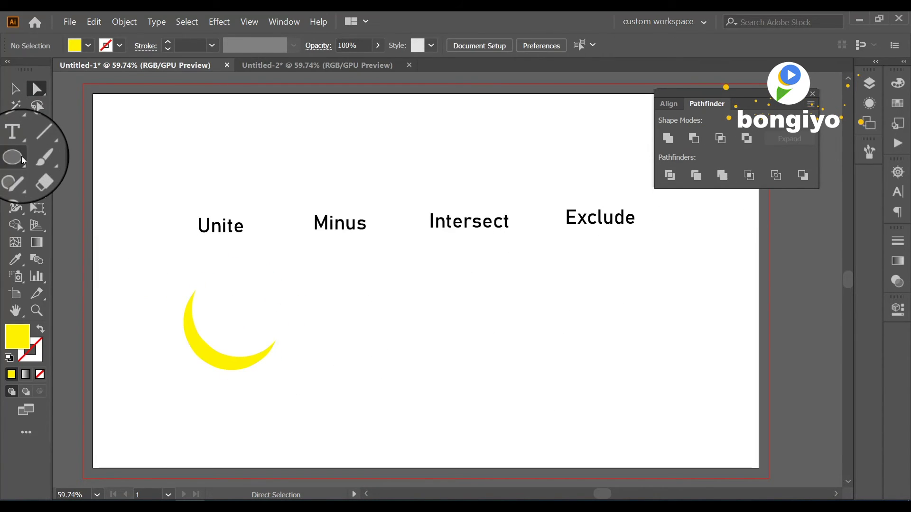
Draw a small yellow five-pointed star with the Star tool and place it inside the crescent's opening.
click(21, 156)
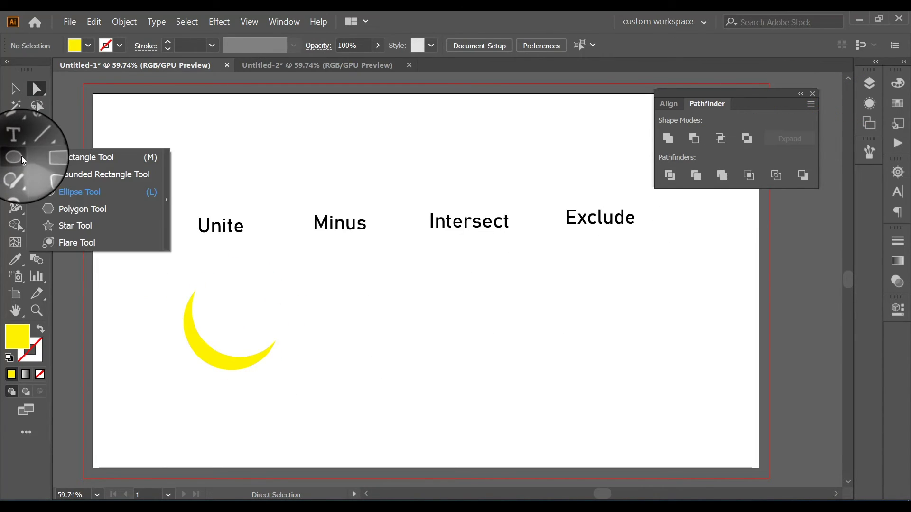
click(61, 226)
drag(146, 256, 256, 317)
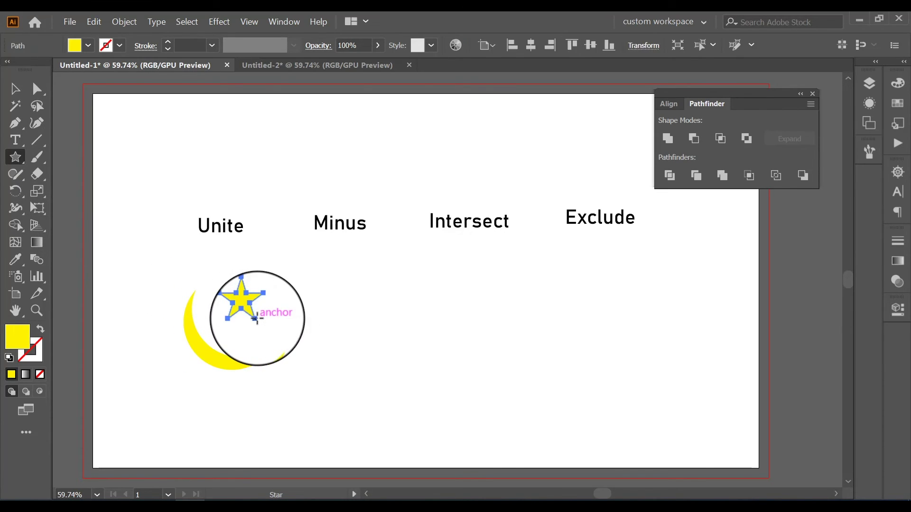
click(6, 88)
click(268, 349)
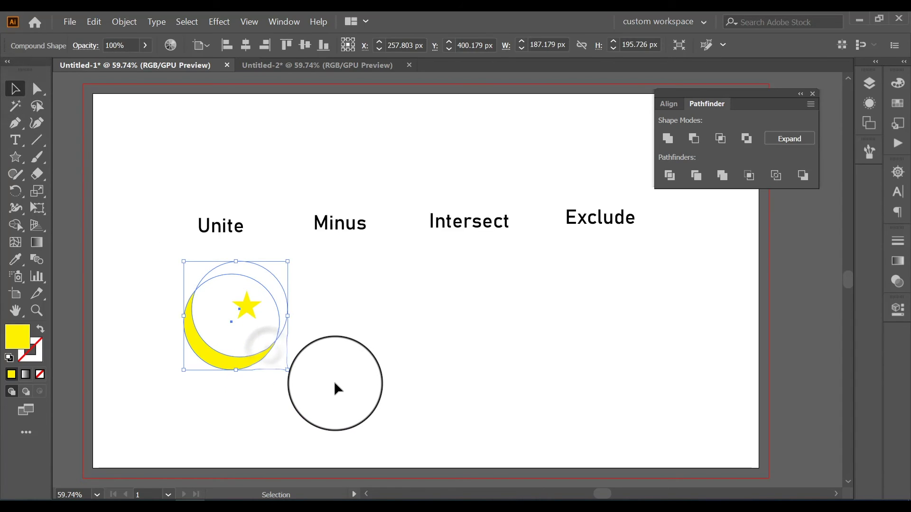
click(334, 385)
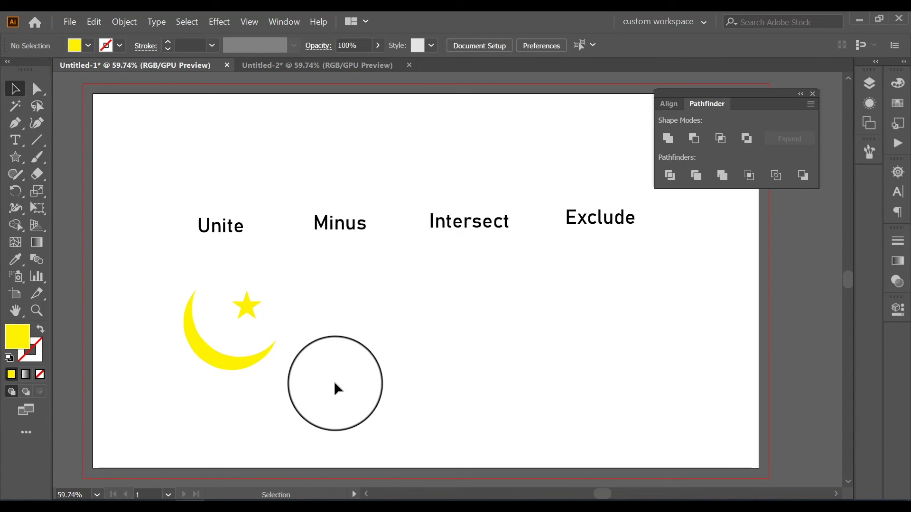
drag(153, 280, 330, 435)
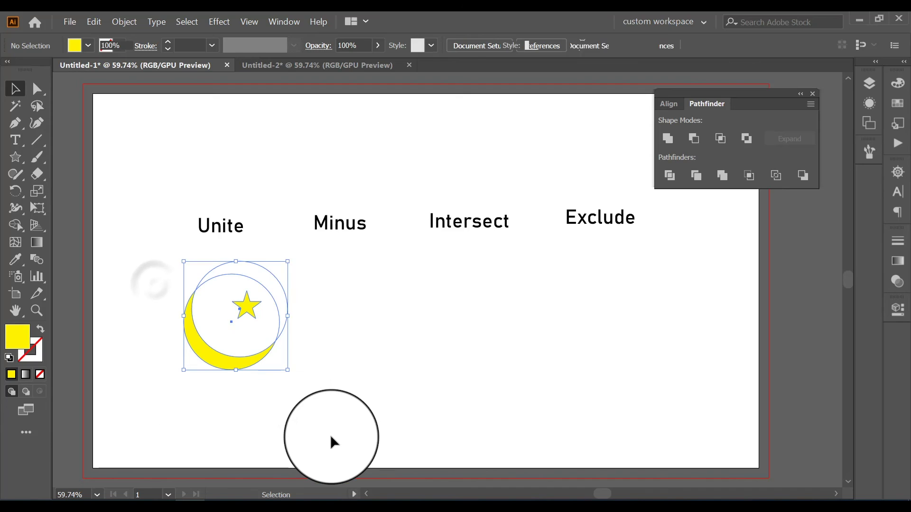
click(341, 393)
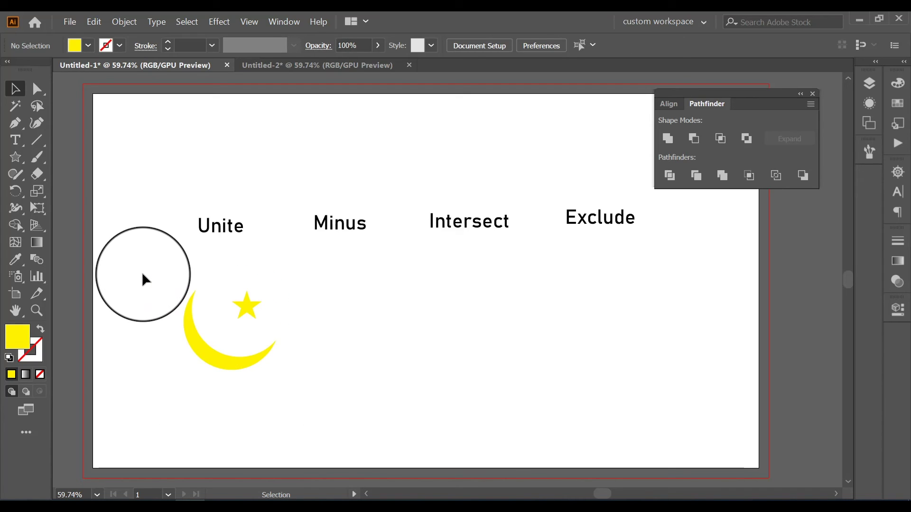
drag(149, 273, 170, 317)
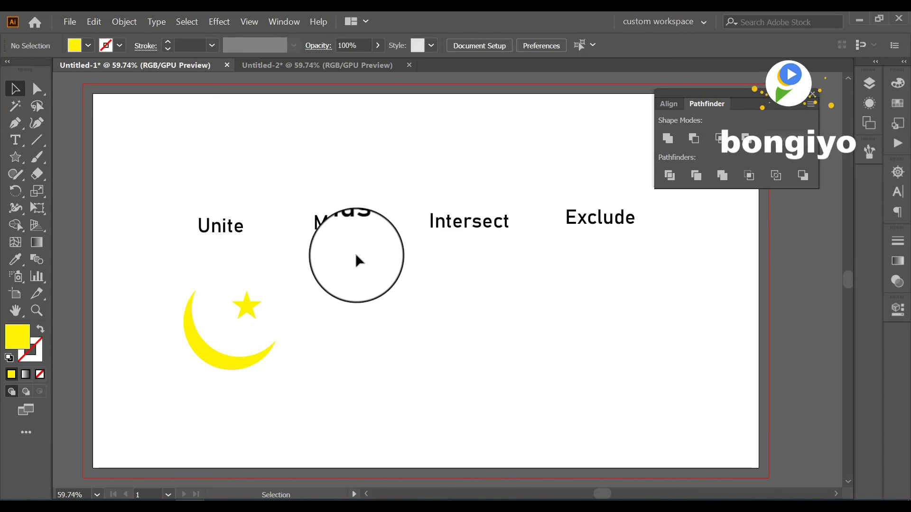
click(724, 138)
click(578, 281)
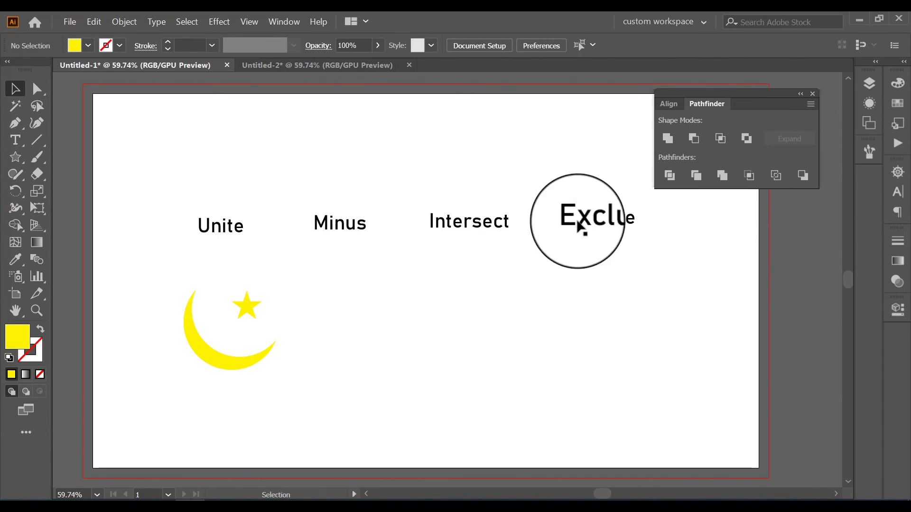
Delete the four labels, the crescent and the star to clear the artboard.
drag(155, 201, 684, 397)
key(Delete)
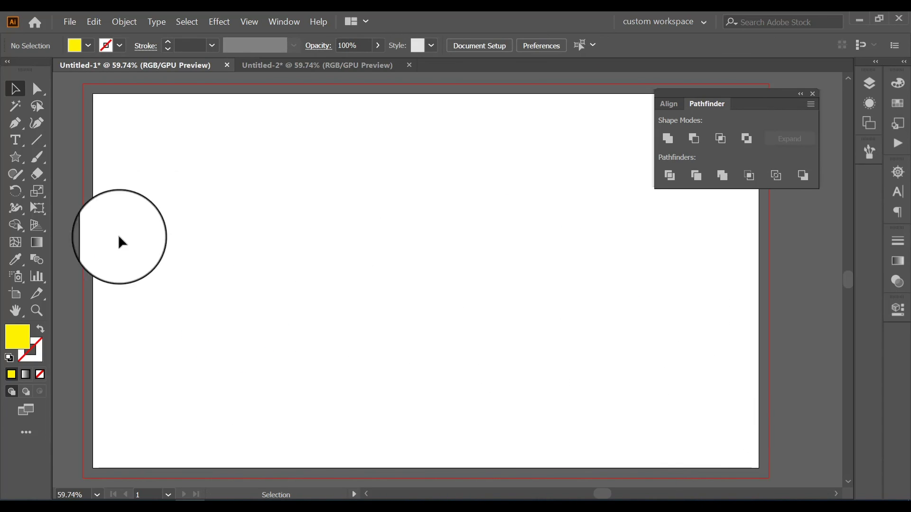